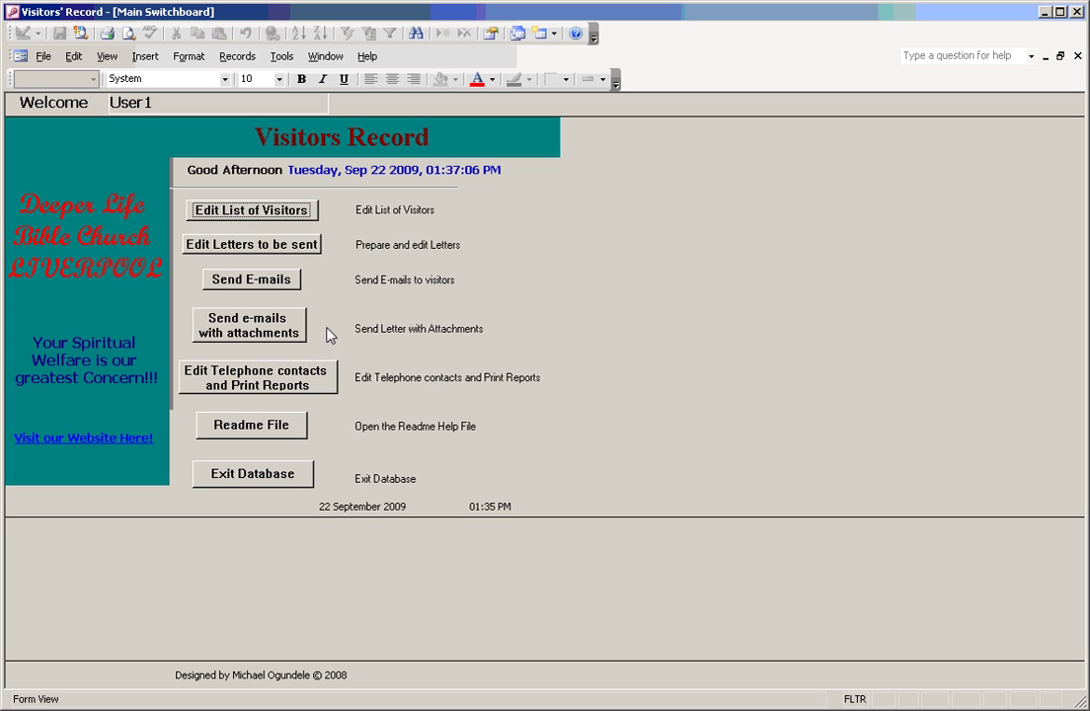
Step: Open the list of visitors and advance to the next visitor record
{"action": "left_click", "coordinate": [277, 212]}
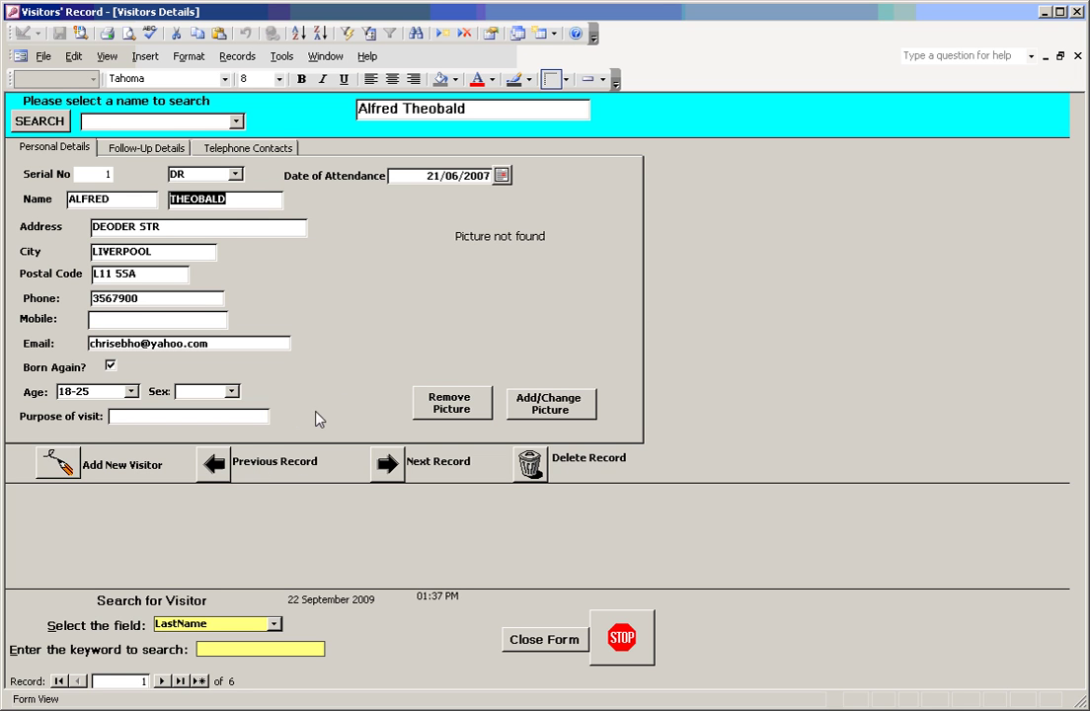
{"action": "left_click", "coordinate": [387, 466]}
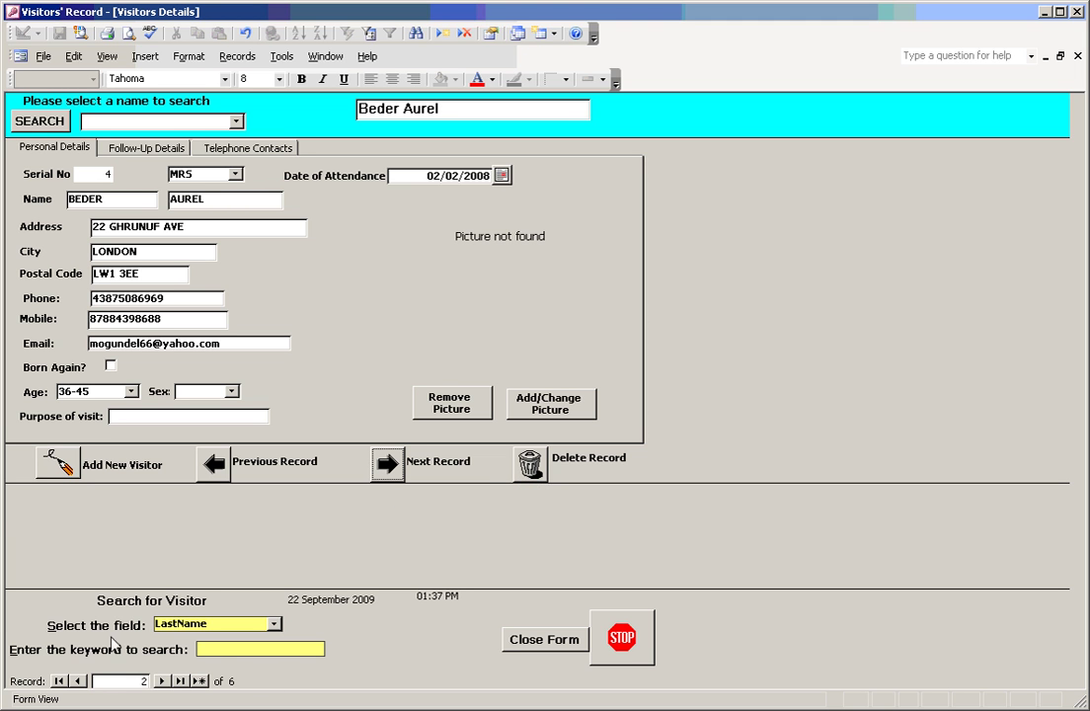
Step: Search the visitors' Address field for the keyword "fe", agreeing to save the record changes
{"action": "left_click", "coordinate": [274, 625]}
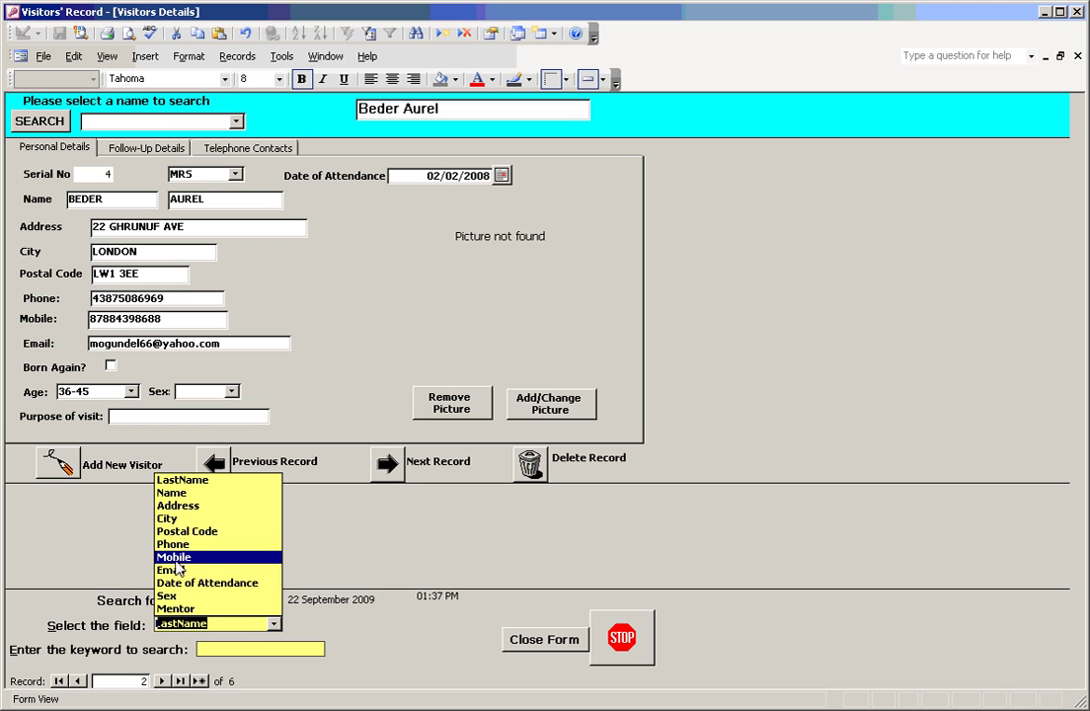
{"action": "left_click", "coordinate": [178, 505]}
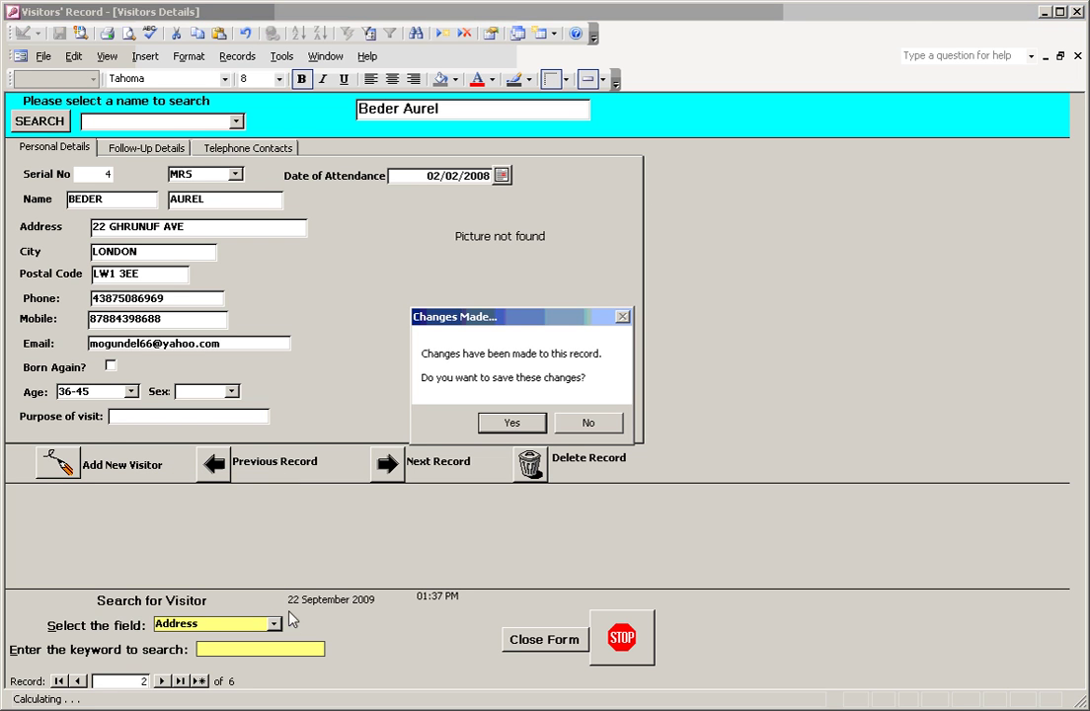
{"action": "left_click", "coordinate": [511, 420]}
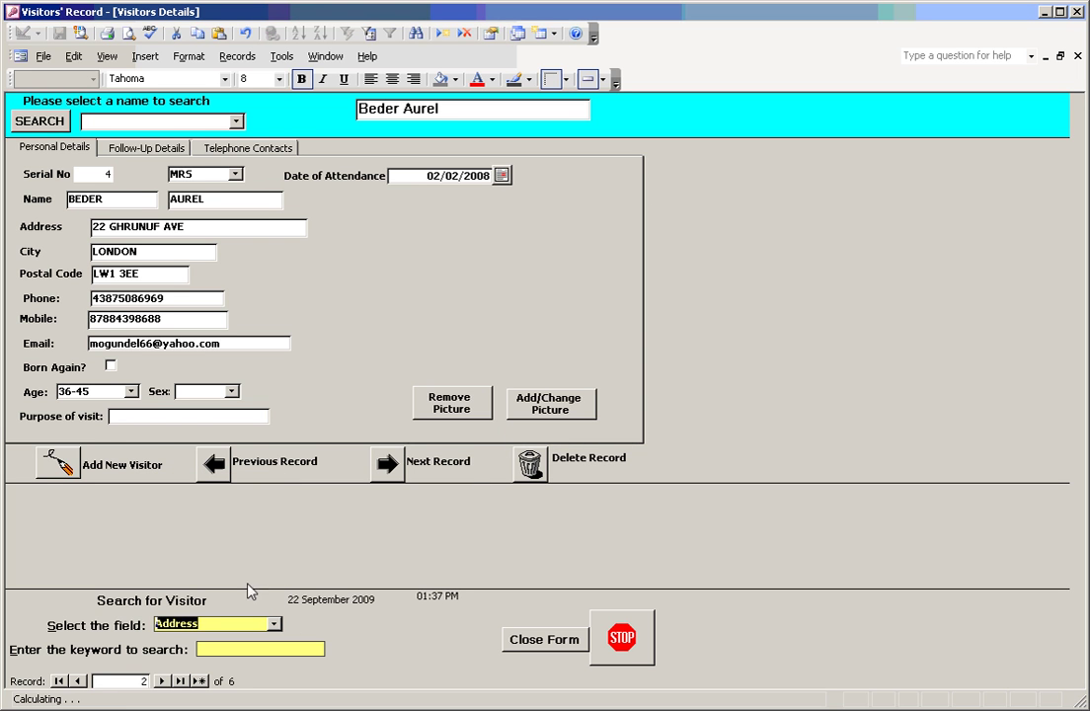
{"action": "left_click", "coordinate": [223, 649]}
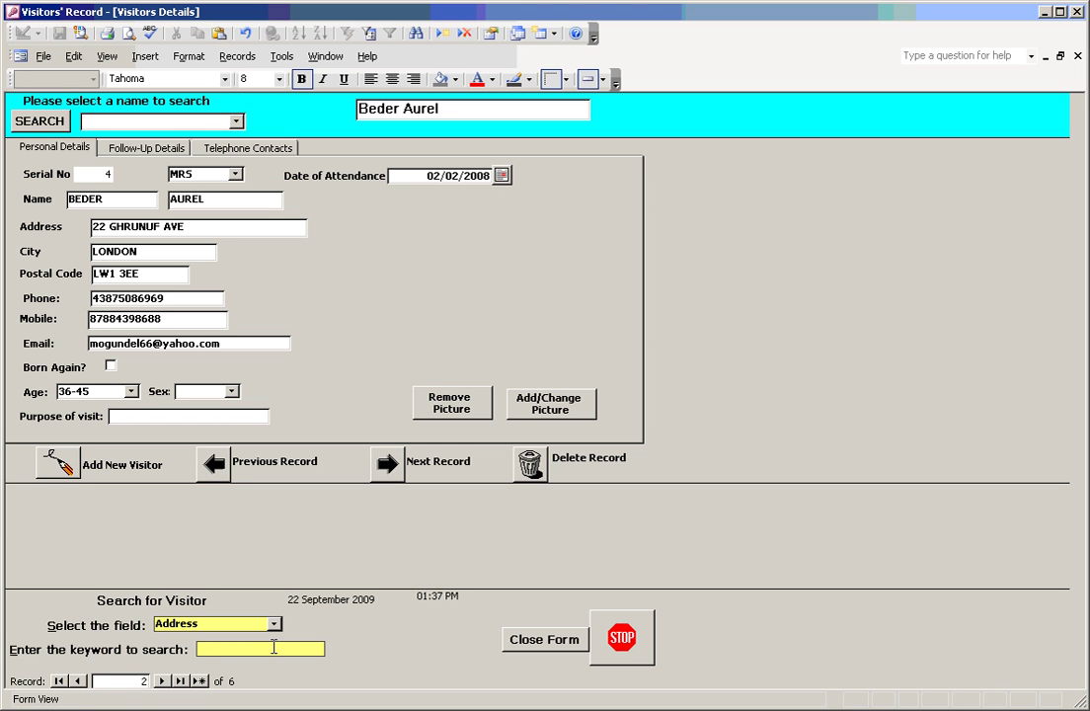
{"action": "type", "text": "fe"}
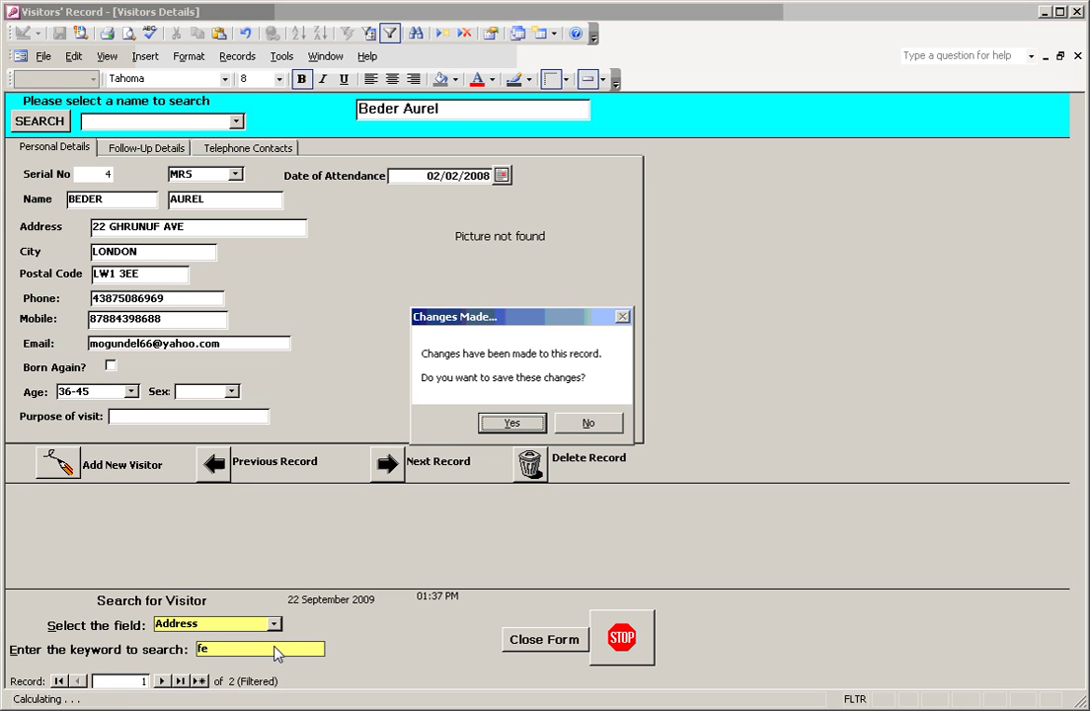
{"action": "left_click", "coordinate": [514, 422]}
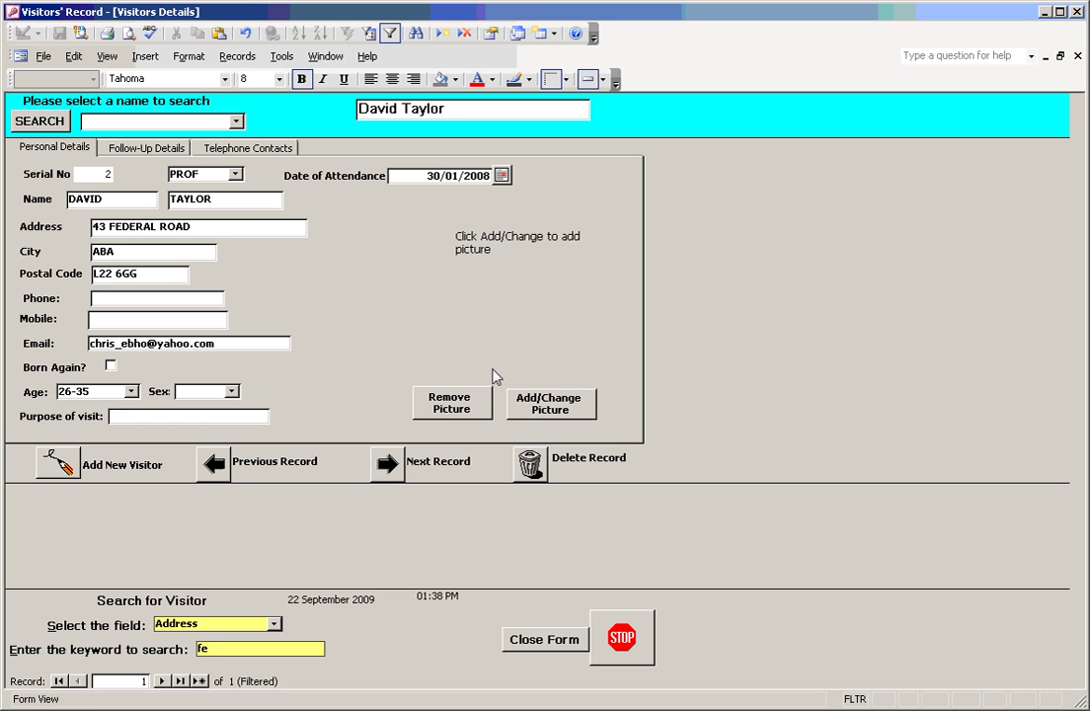
Step: Look up another visitor by picking a name from the visitor name search list, saving the first record's changes and declining the second save
{"action": "left_click", "coordinate": [236, 122]}
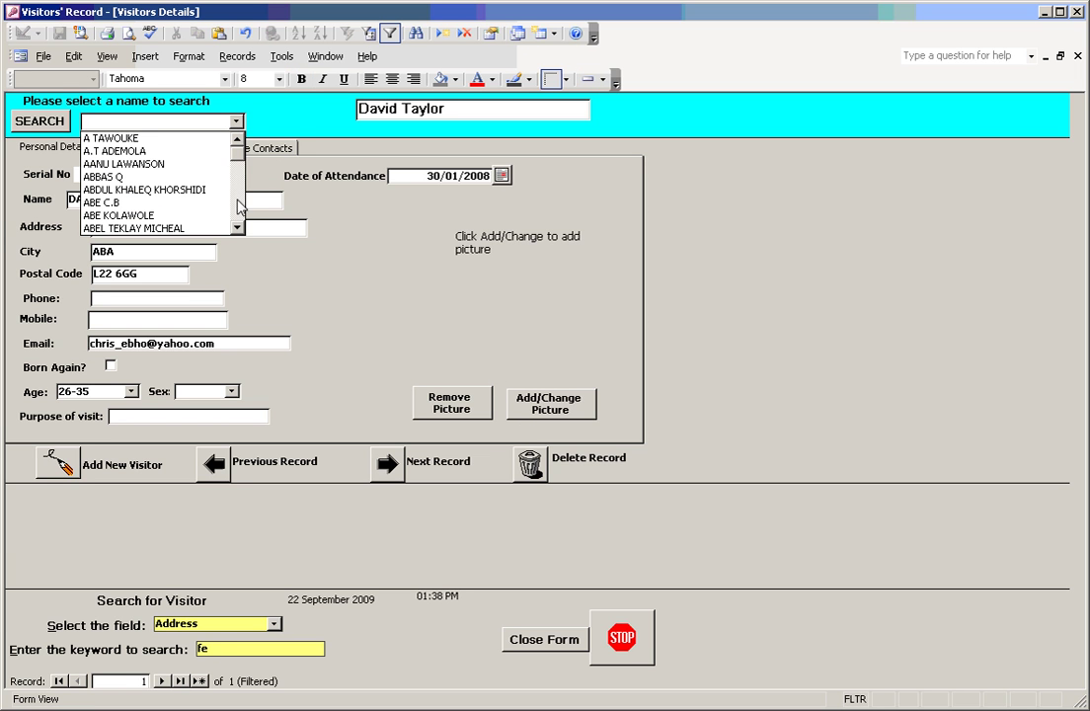
{"action": "scroll", "coordinate": [241, 198], "scroll_direction": "down", "scroll_amount": 10}
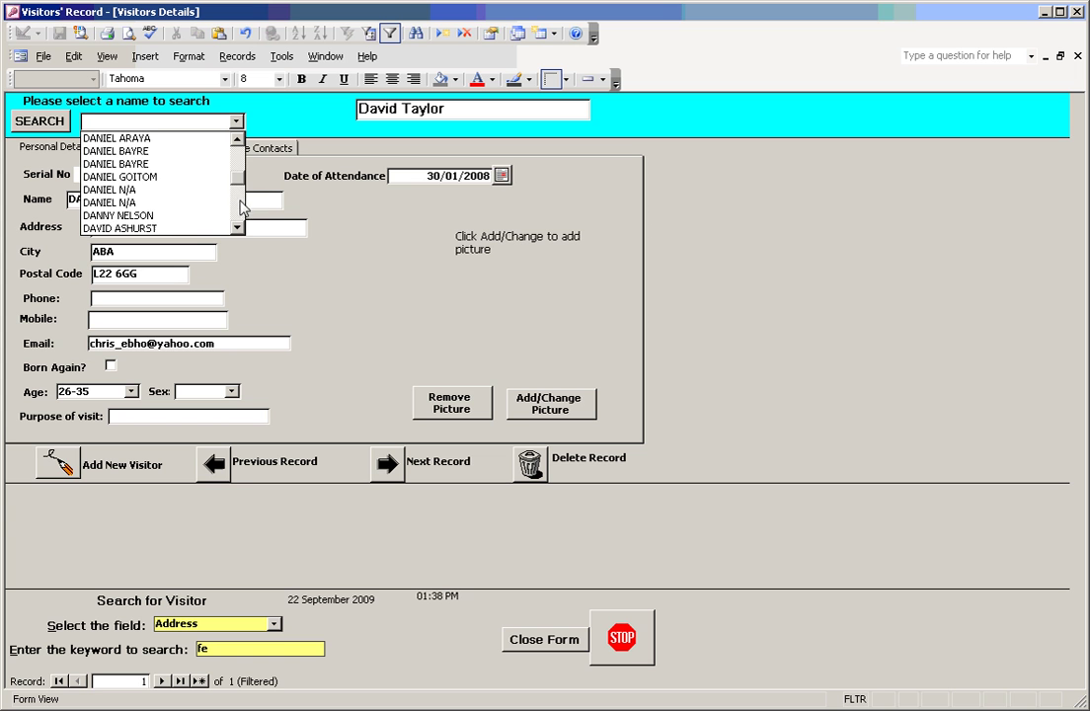
{"action": "left_click", "coordinate": [237, 228]}
{"action": "left_click", "coordinate": [237, 228]}
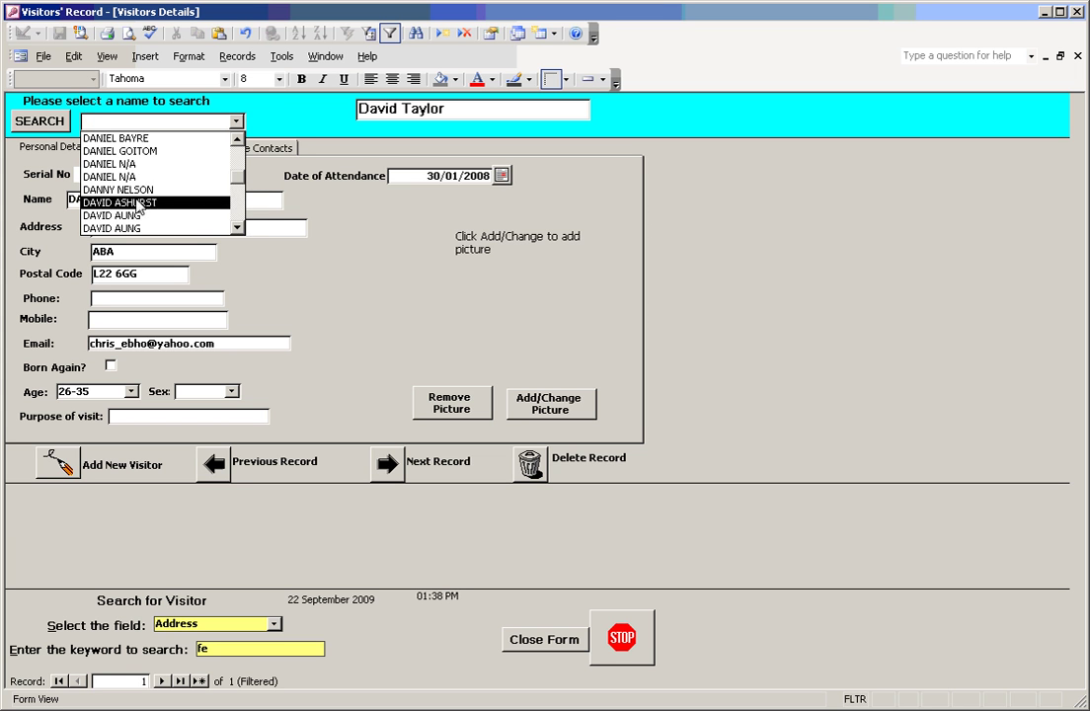
{"action": "scroll", "coordinate": [237, 225], "scroll_direction": "down", "scroll_amount": 3}
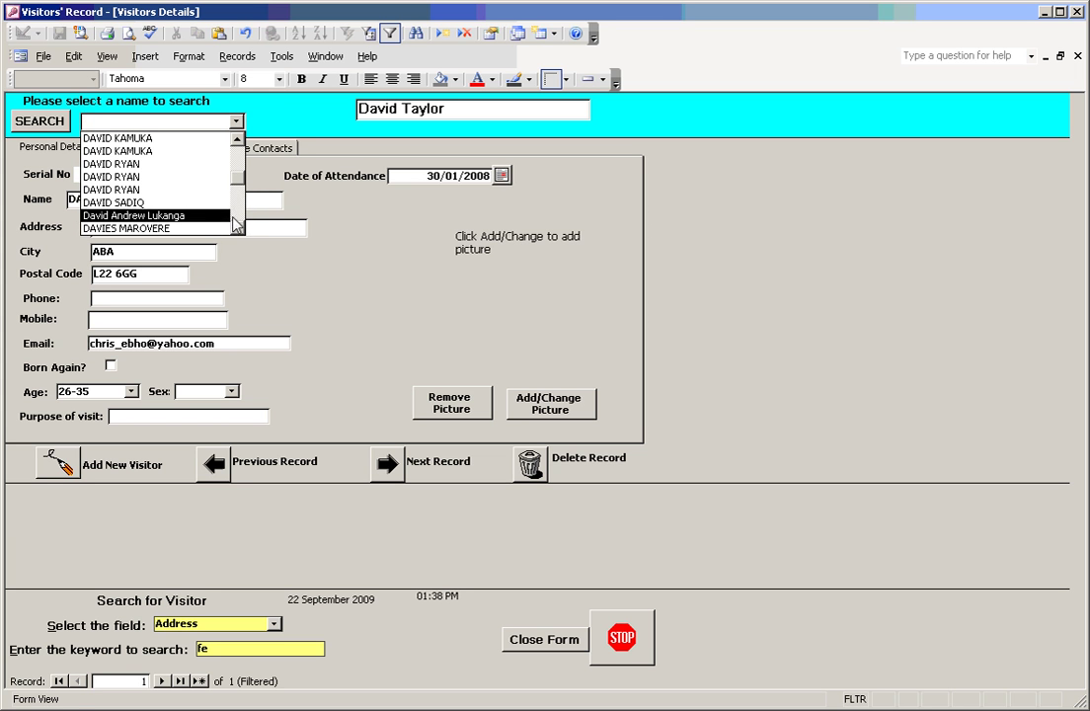
{"action": "scroll", "coordinate": [236, 221], "scroll_direction": "down", "scroll_amount": 3}
{"action": "left_click", "coordinate": [151, 203]}
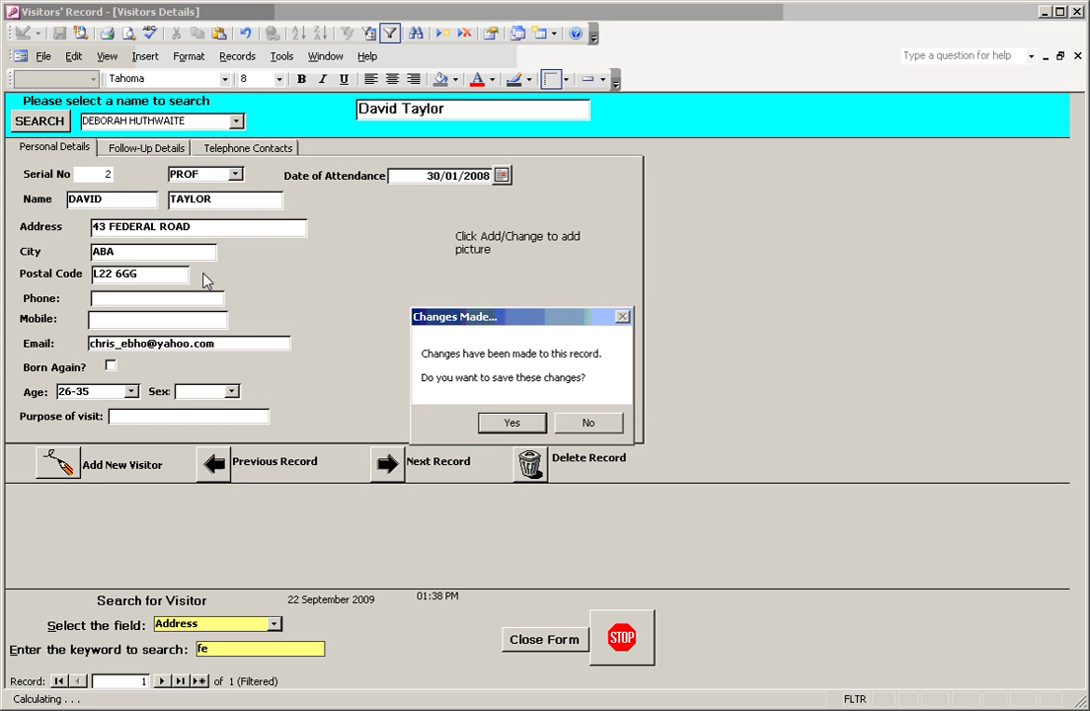
{"action": "left_click", "coordinate": [509, 423]}
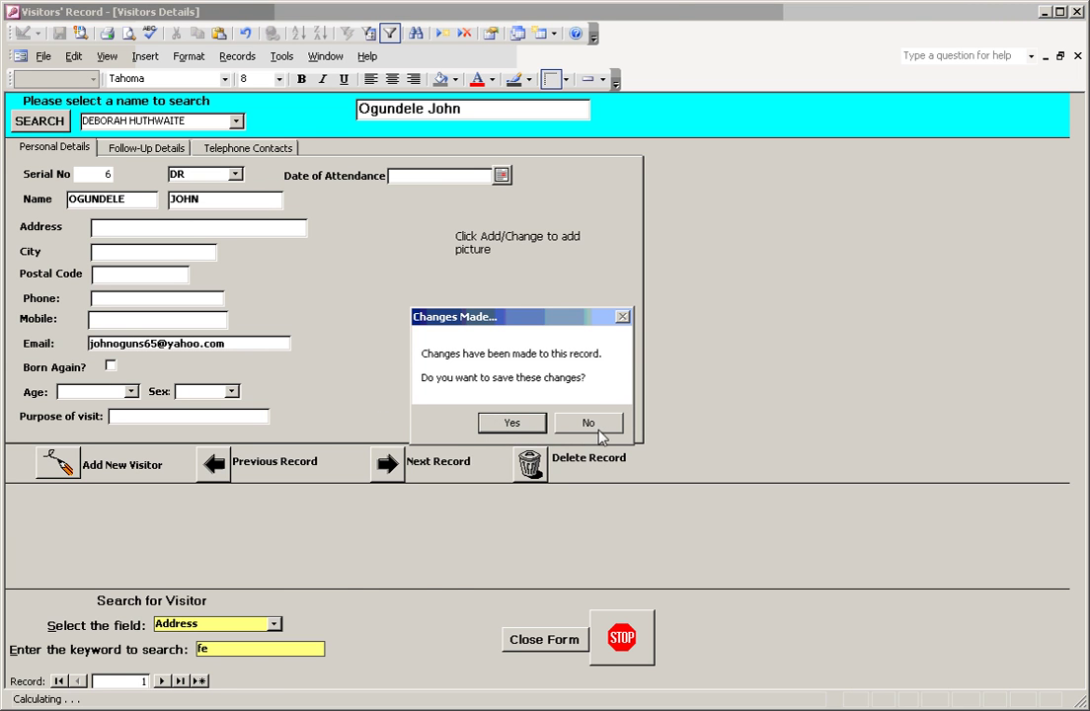
{"action": "left_click", "coordinate": [565, 427]}
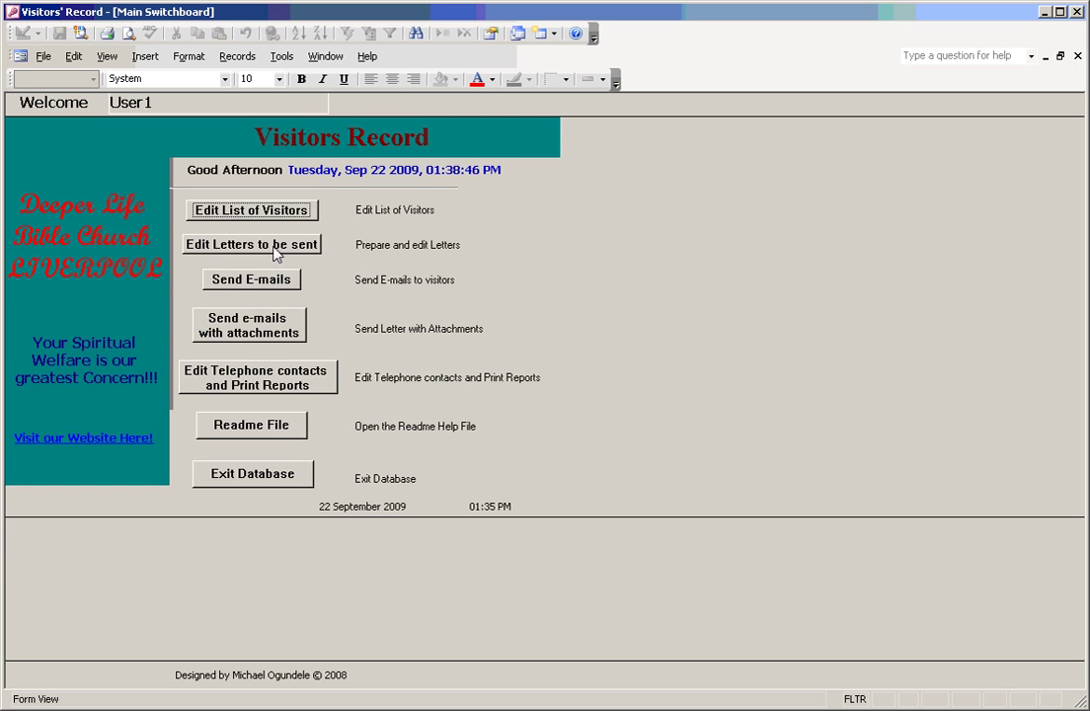
Step: Display the "Cordial Invitation" letter in the letter editing form, acknowledge the notice and close the form
{"action": "left_click", "coordinate": [275, 253]}
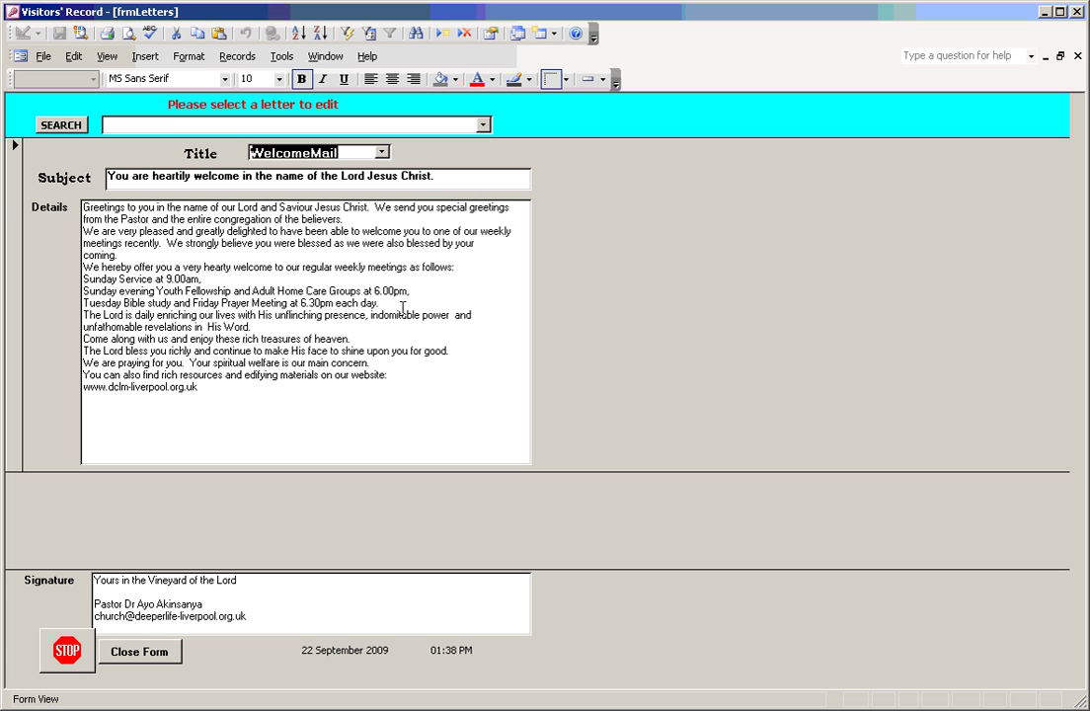
{"action": "left_click", "coordinate": [483, 125]}
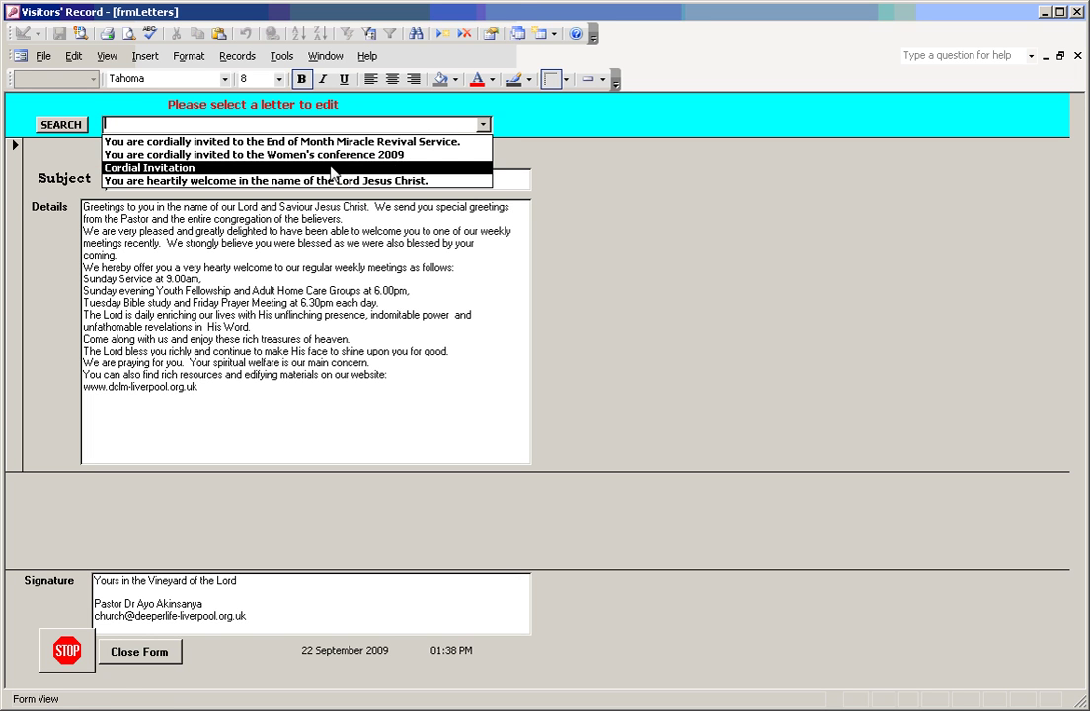
{"action": "left_click", "coordinate": [324, 170]}
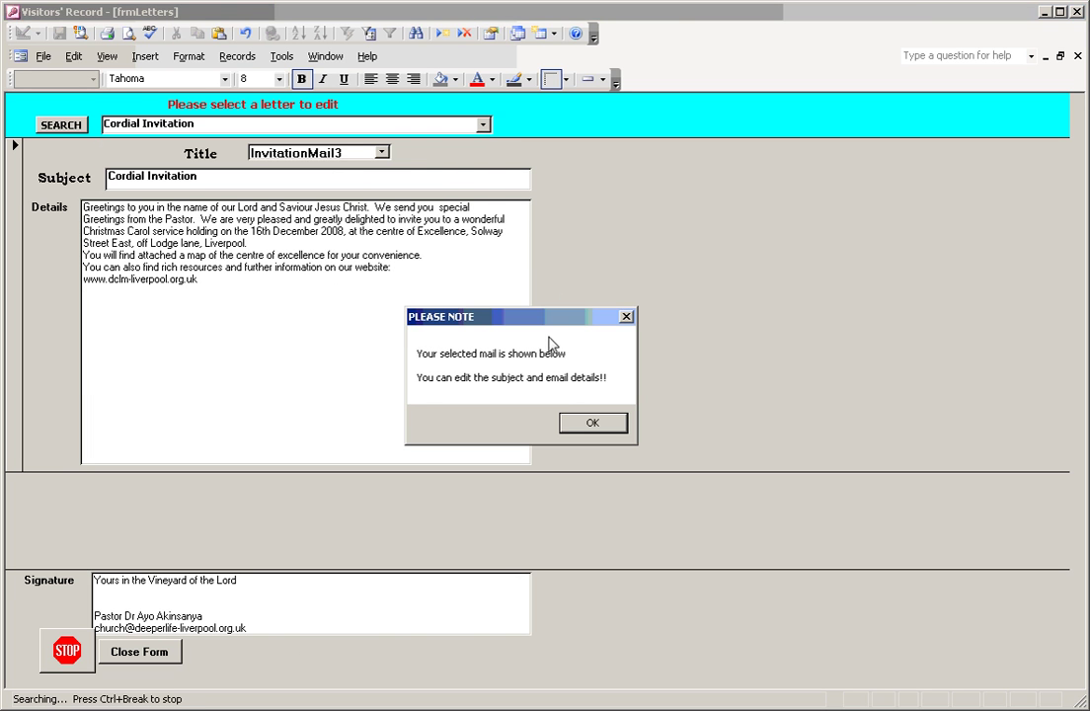
{"action": "left_click", "coordinate": [575, 420]}
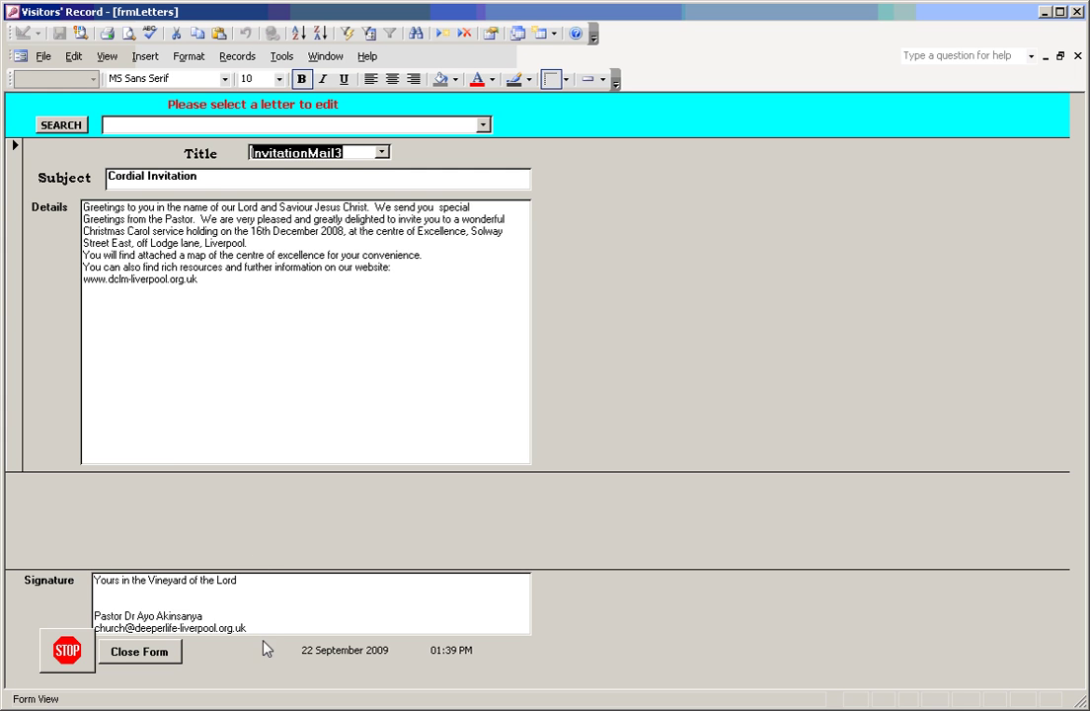
{"action": "left_click", "coordinate": [153, 658]}
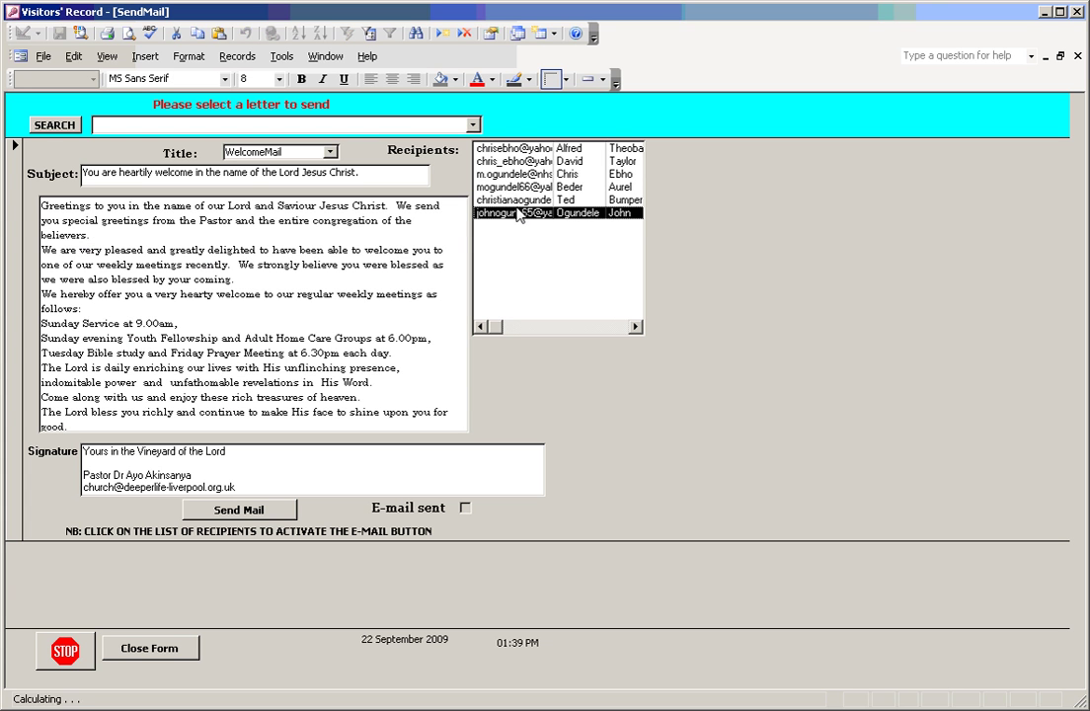
Step: Try to e-mail the WelcomeMail letter to the third, fifth and sixth listed recipients, and close the mail form
{"action": "left_click", "coordinate": [514, 200]}
{"action": "left_click", "coordinate": [513, 174]}
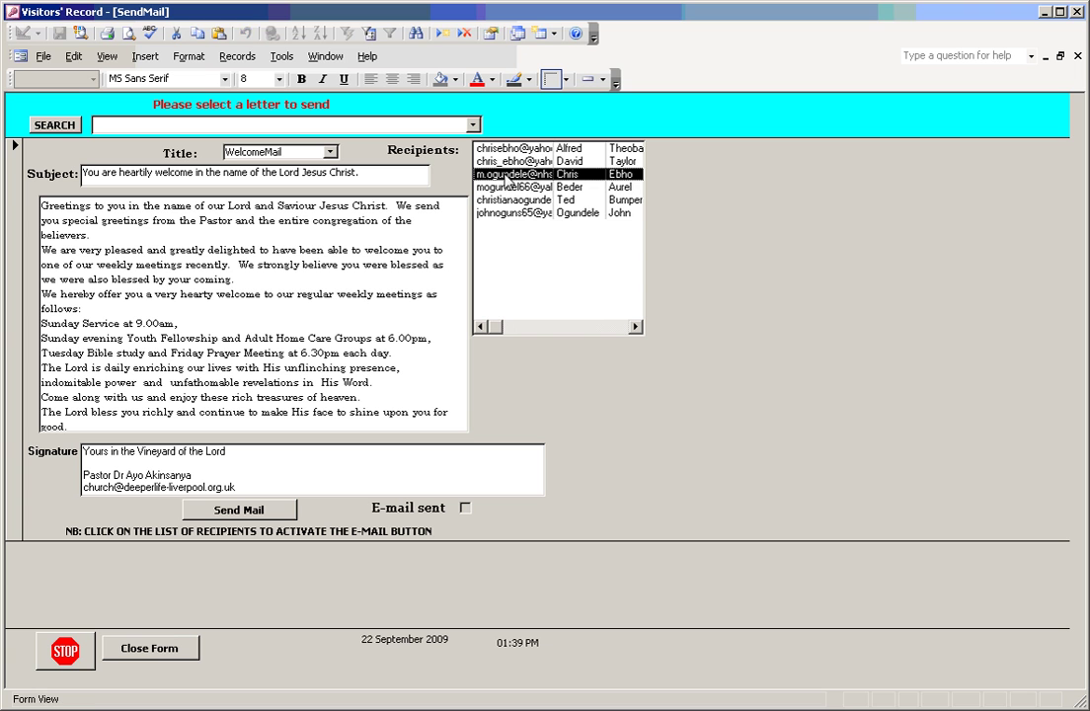
{"action": "left_click", "coordinate": [511, 200], "text": "ctrl"}
{"action": "left_click", "coordinate": [514, 213], "text": "ctrl"}
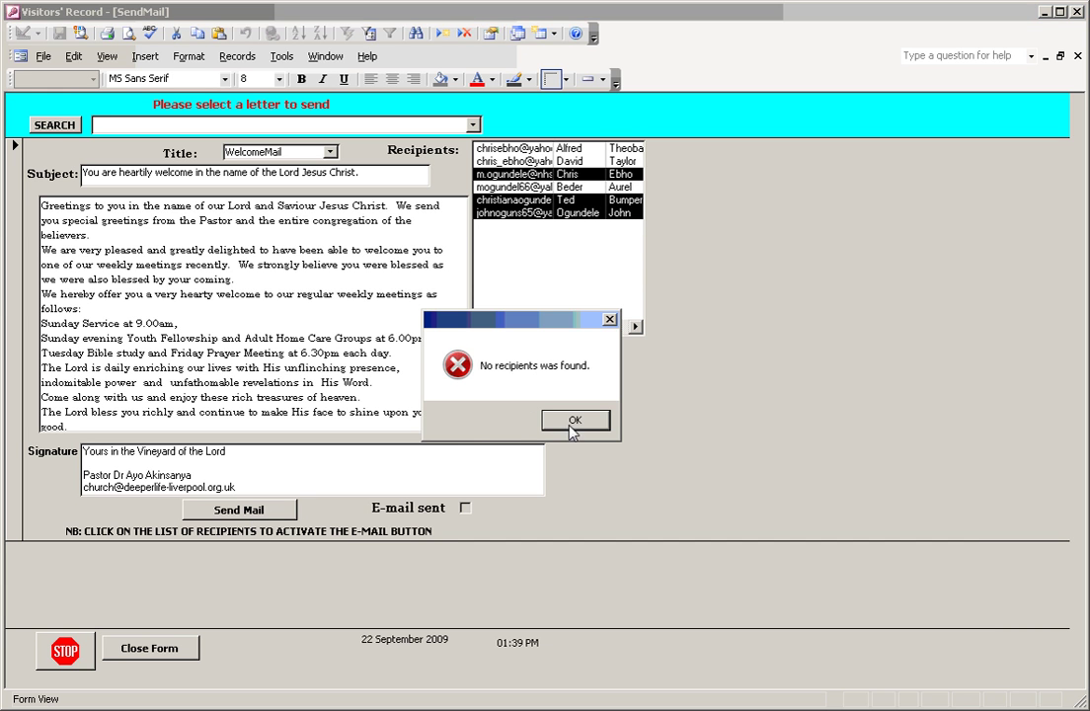
{"action": "left_click", "coordinate": [573, 429]}
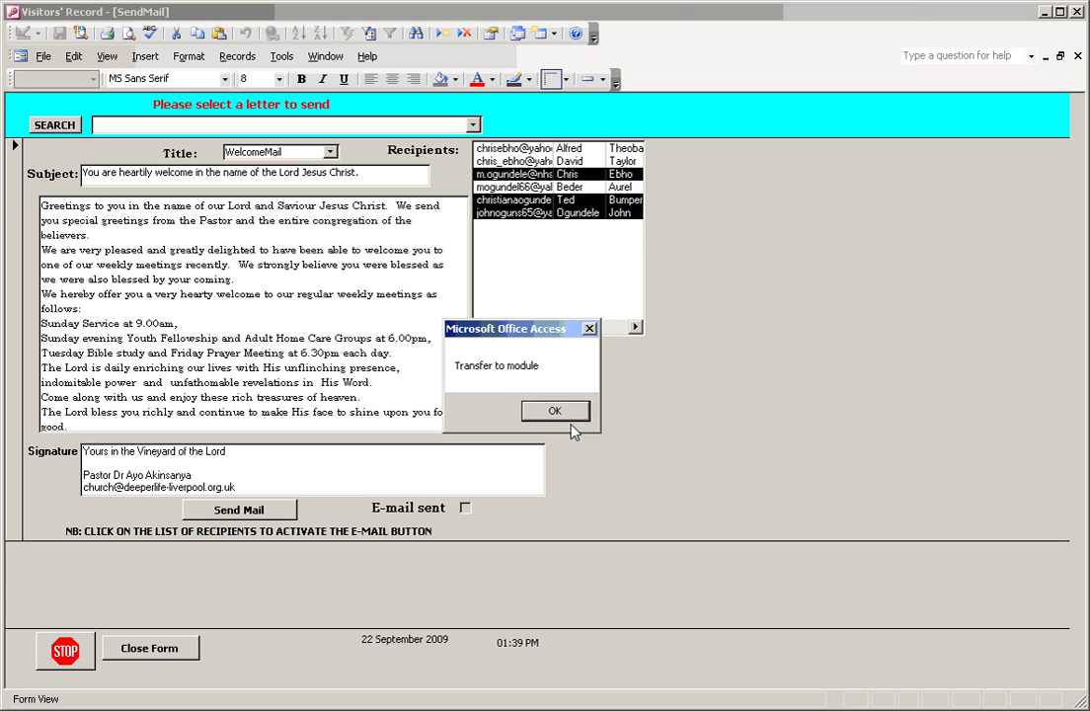
{"action": "key", "text": "Return"}
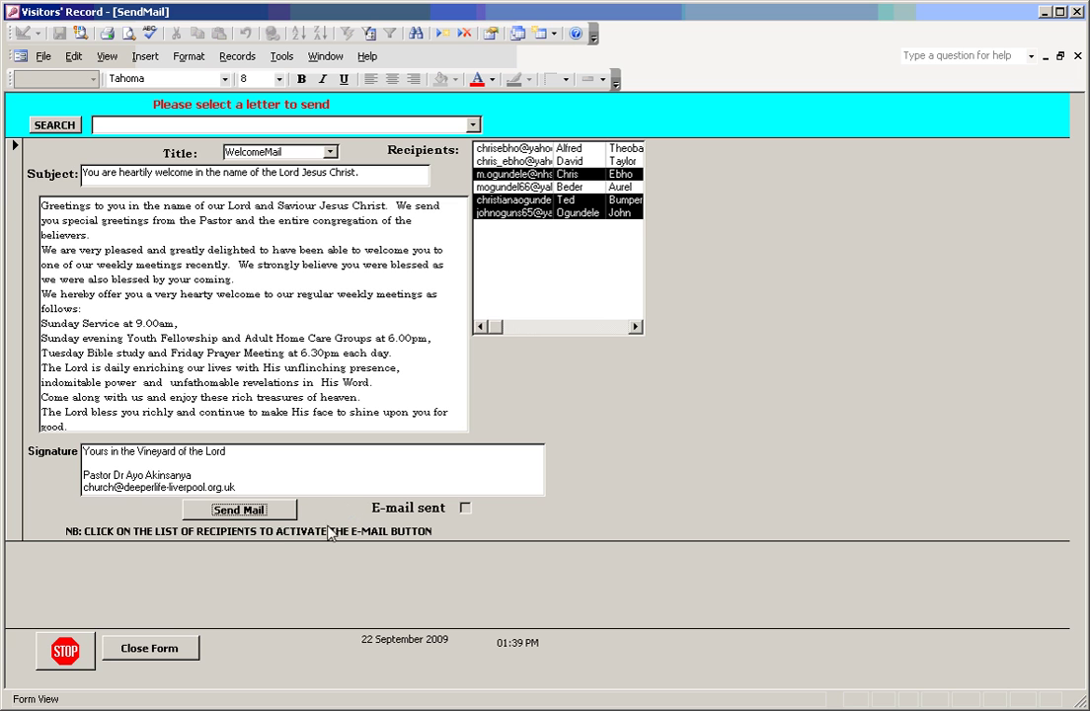
{"action": "left_click", "coordinate": [150, 649]}
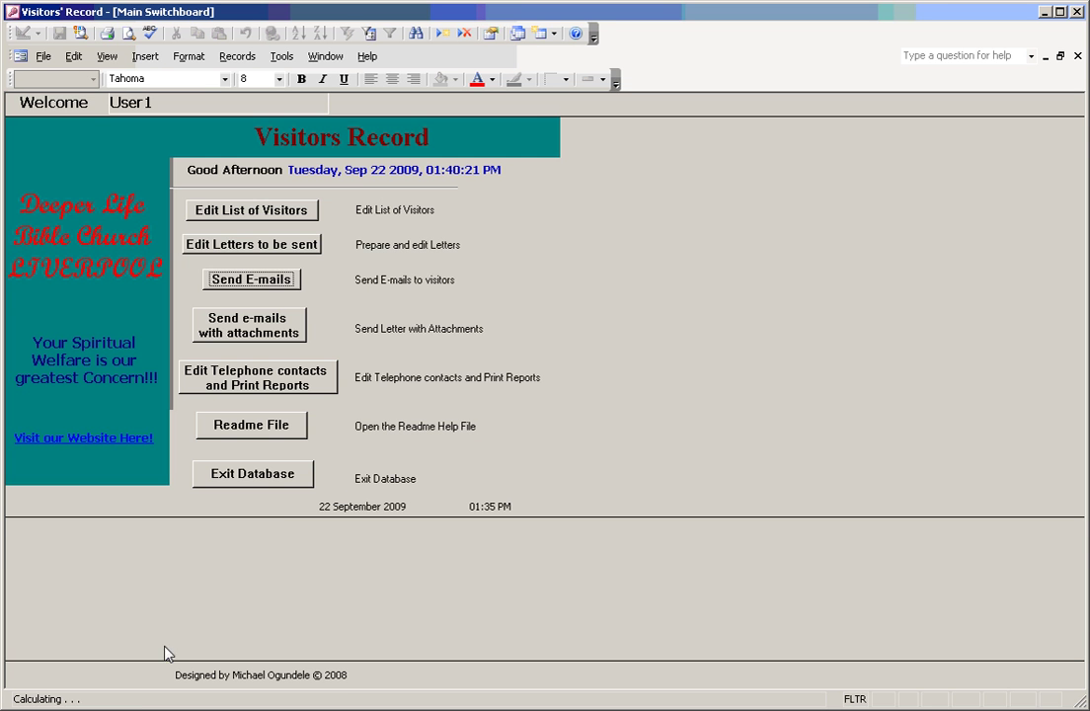
Step: Open the form for e-mails with attachments and attach Basic_Life_Support.pdf from the Documents folder to the WelcomeMail letter
{"action": "left_click", "coordinate": [260, 331]}
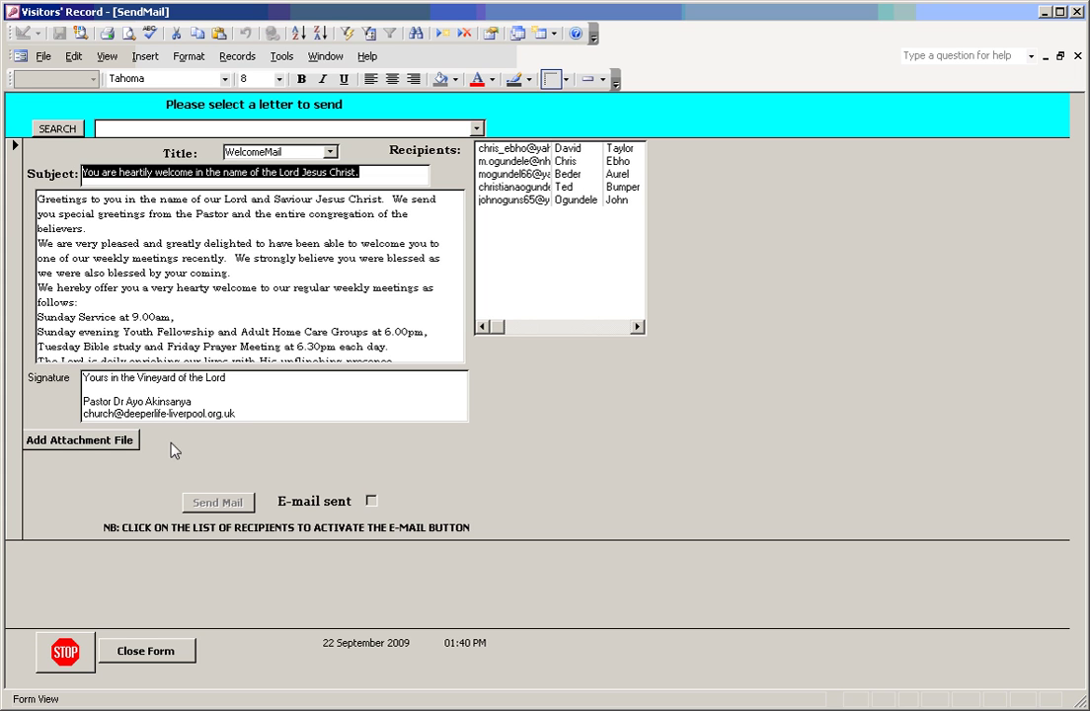
{"action": "left_click", "coordinate": [71, 446]}
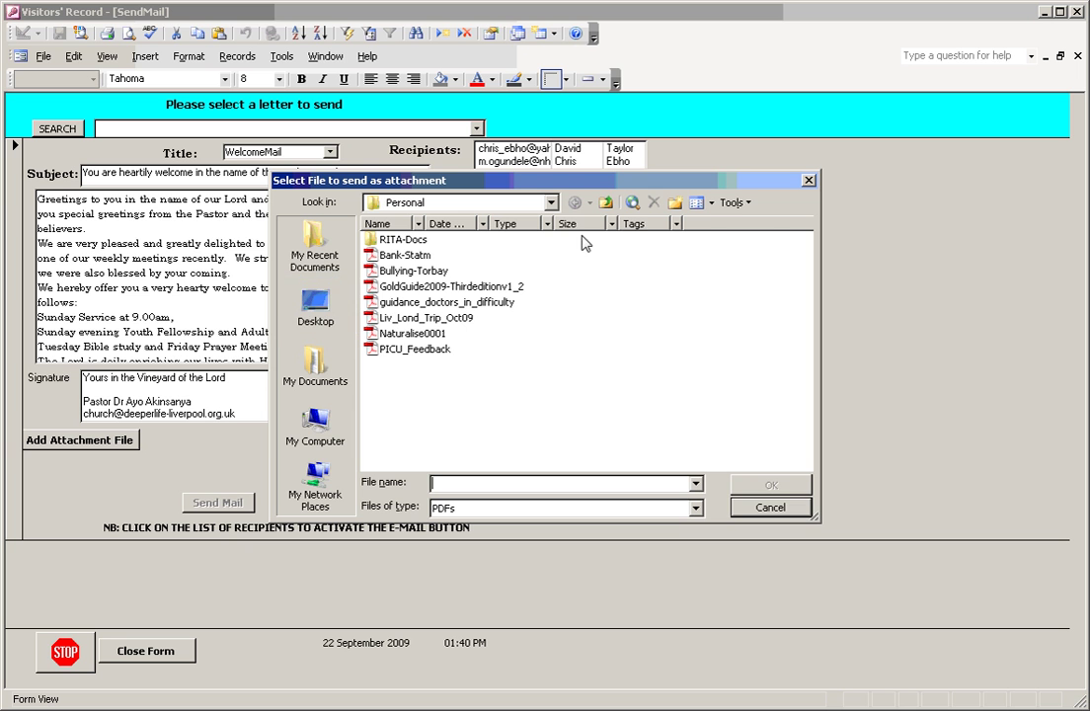
{"action": "left_click", "coordinate": [606, 202]}
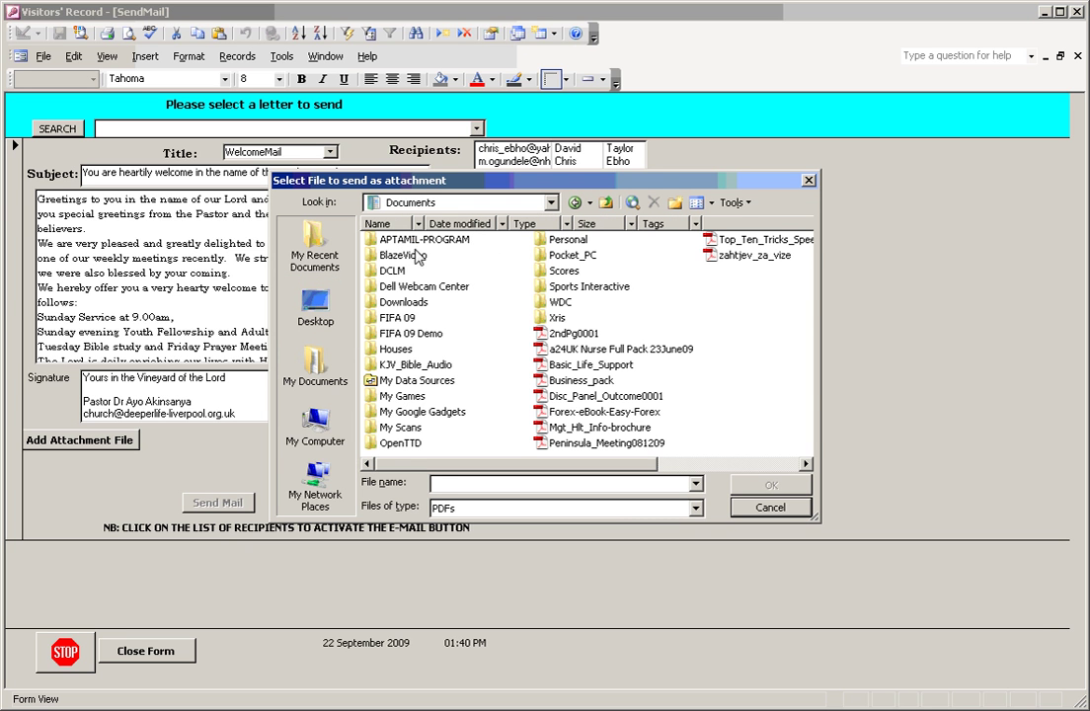
{"action": "left_click", "coordinate": [391, 270]}
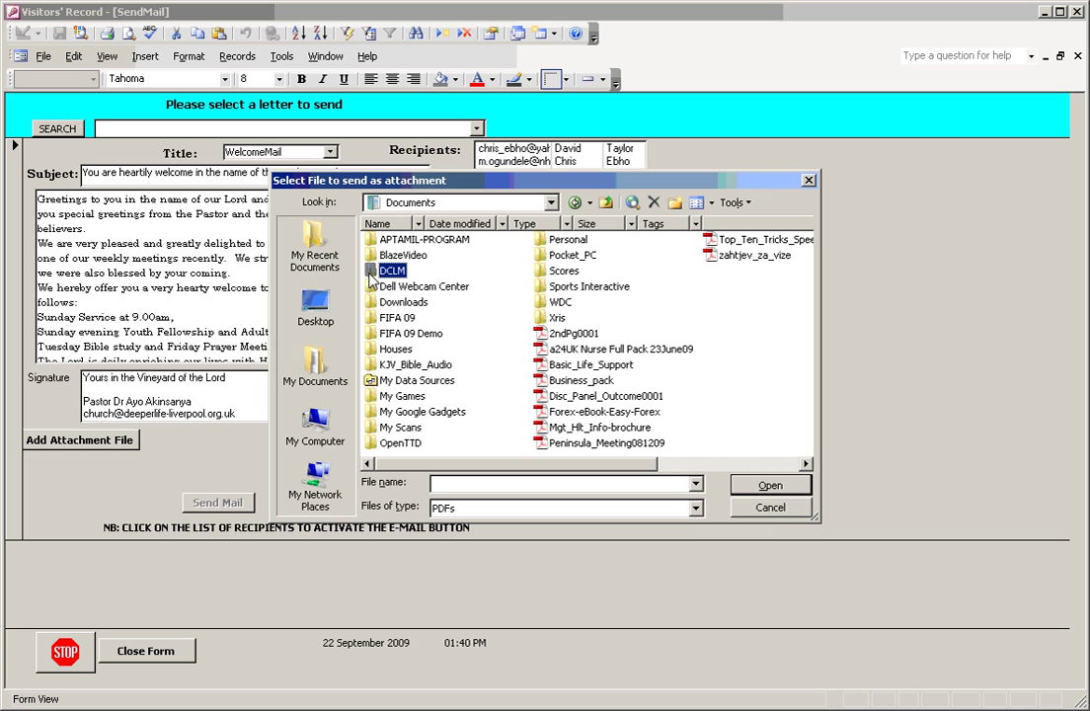
{"action": "left_click", "coordinate": [375, 285]}
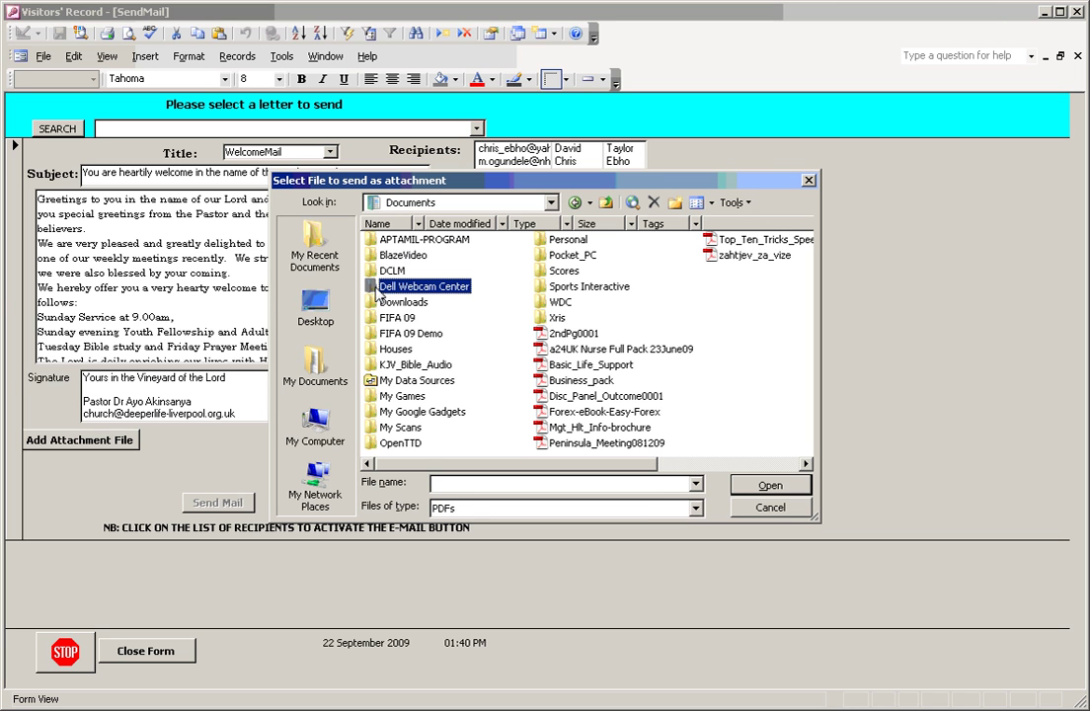
{"action": "left_click", "coordinate": [567, 333]}
{"action": "left_click", "coordinate": [570, 333]}
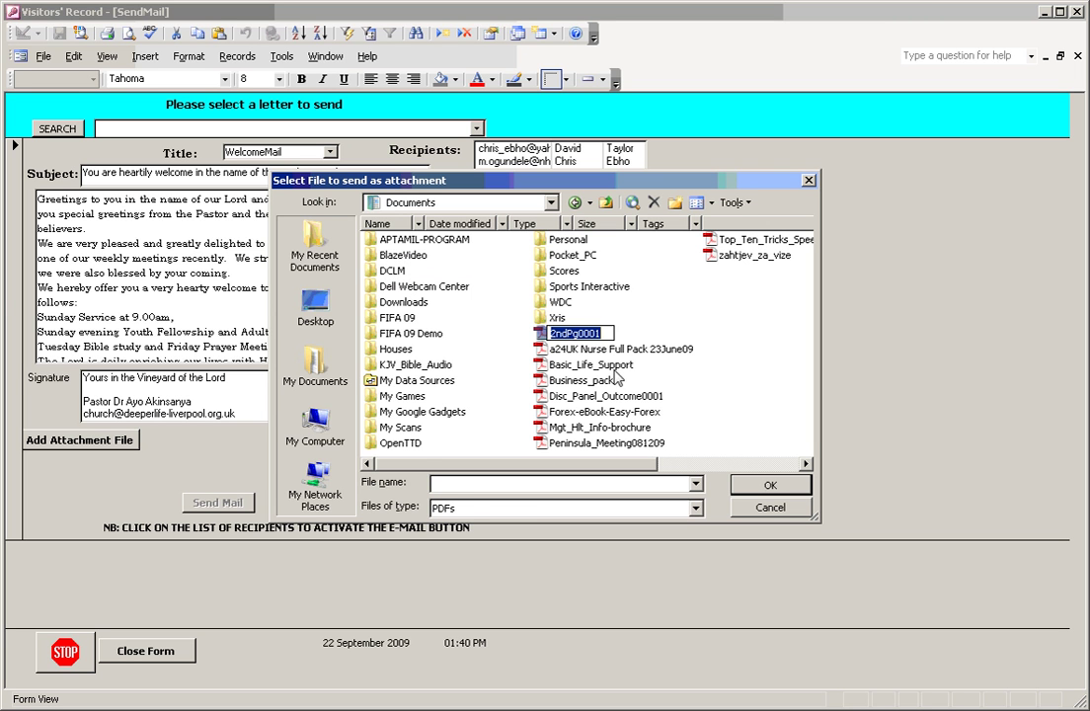
{"action": "left_click", "coordinate": [542, 339]}
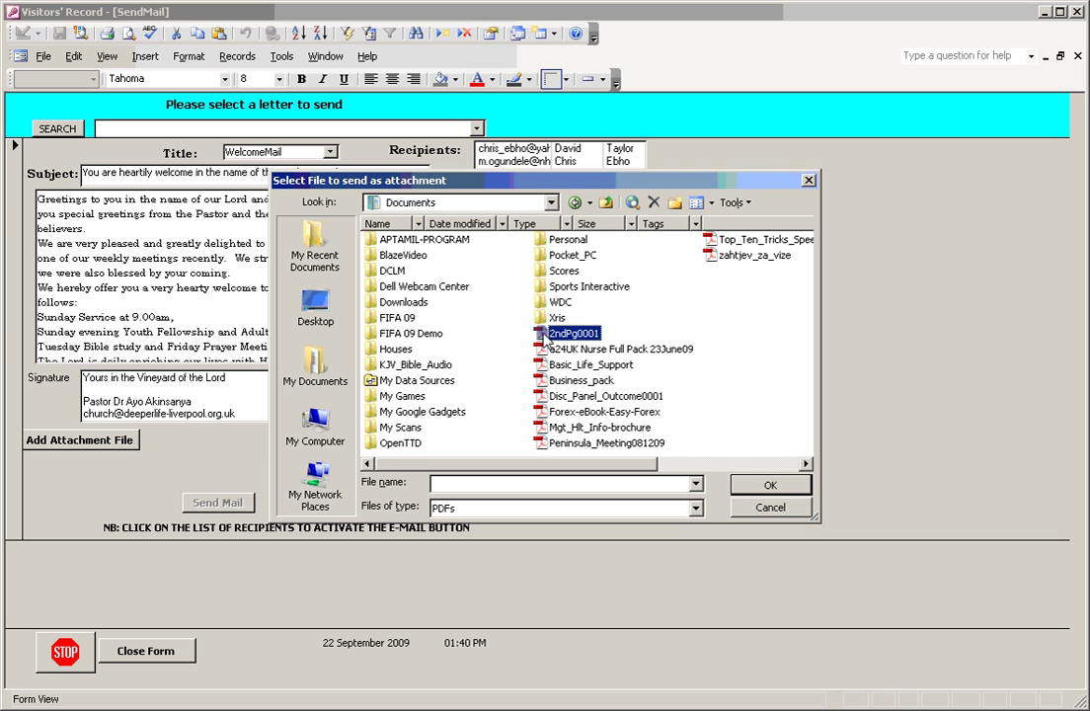
{"action": "left_click", "coordinate": [617, 366]}
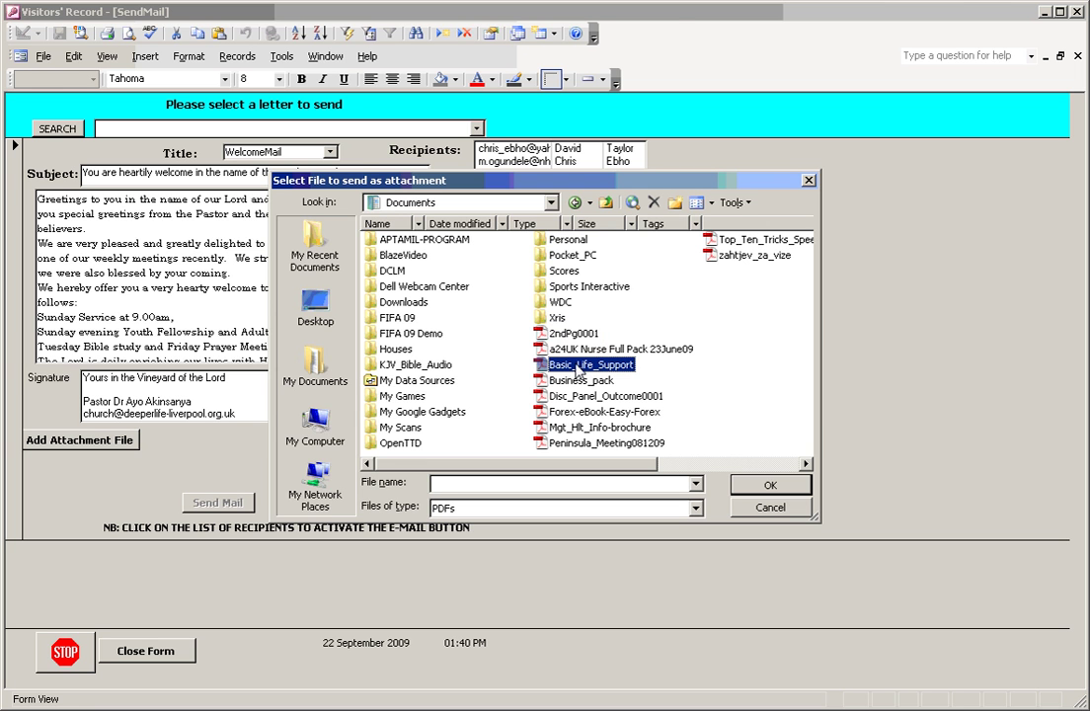
{"action": "left_click", "coordinate": [760, 486]}
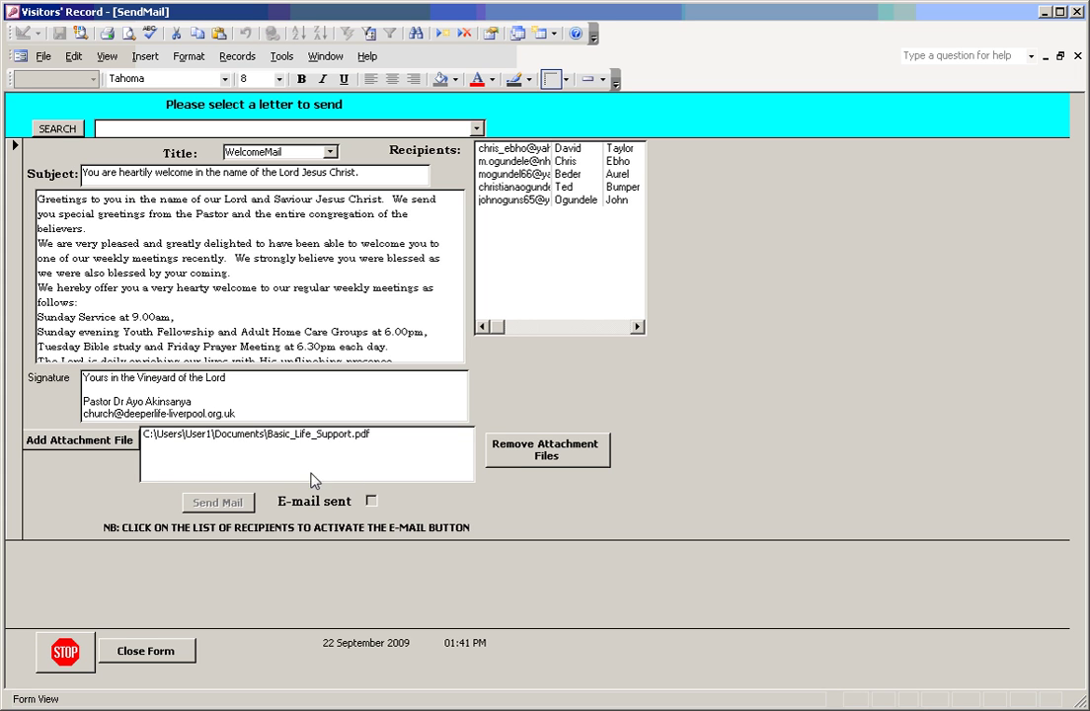
{"action": "left_click", "coordinate": [262, 450]}
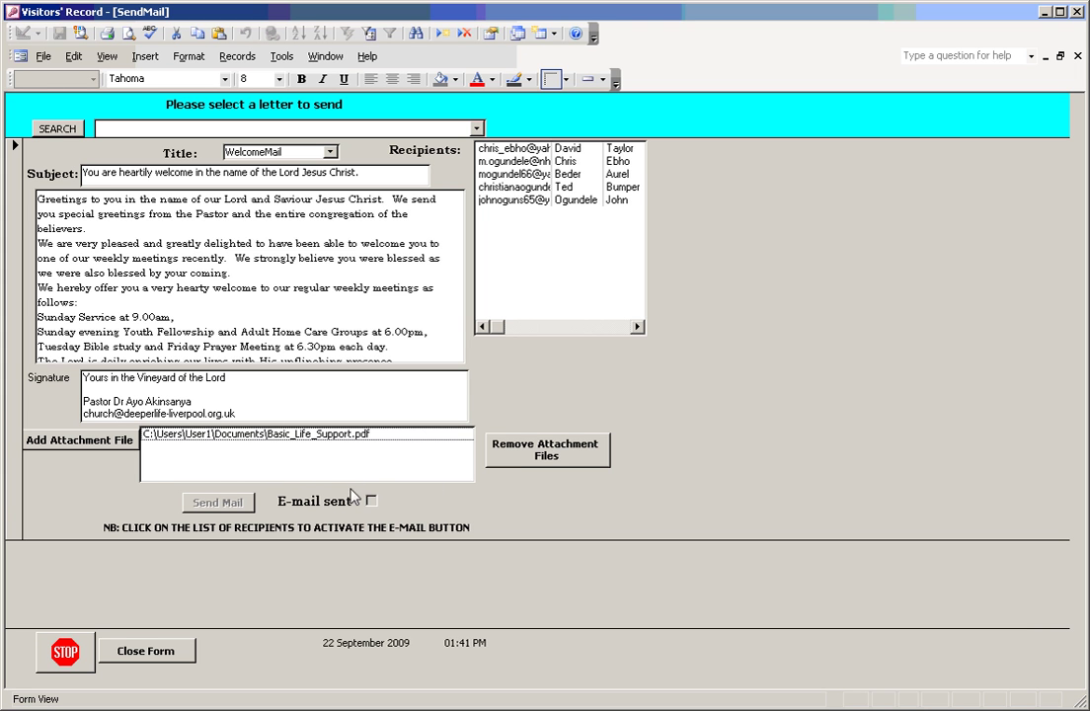
Step: Try to e-mail the WelcomeMail letter with its PDF attachment to the fourth listed recipient, dismiss the error and close the mail form
{"action": "left_click", "coordinate": [516, 187]}
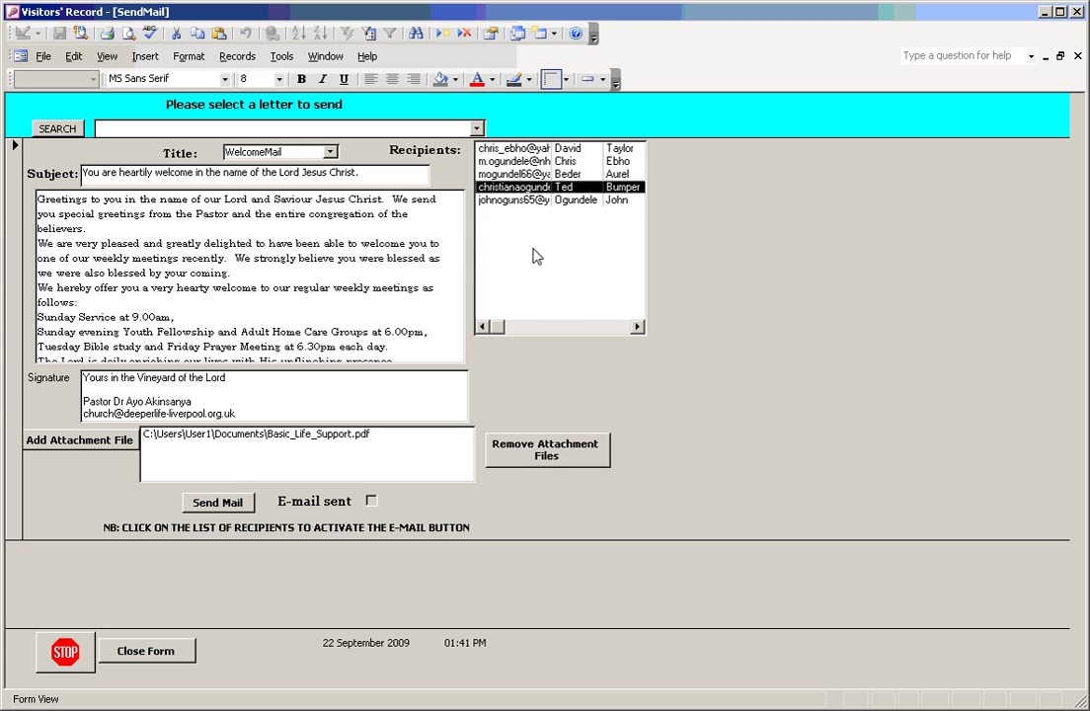
{"action": "left_click", "coordinate": [241, 502]}
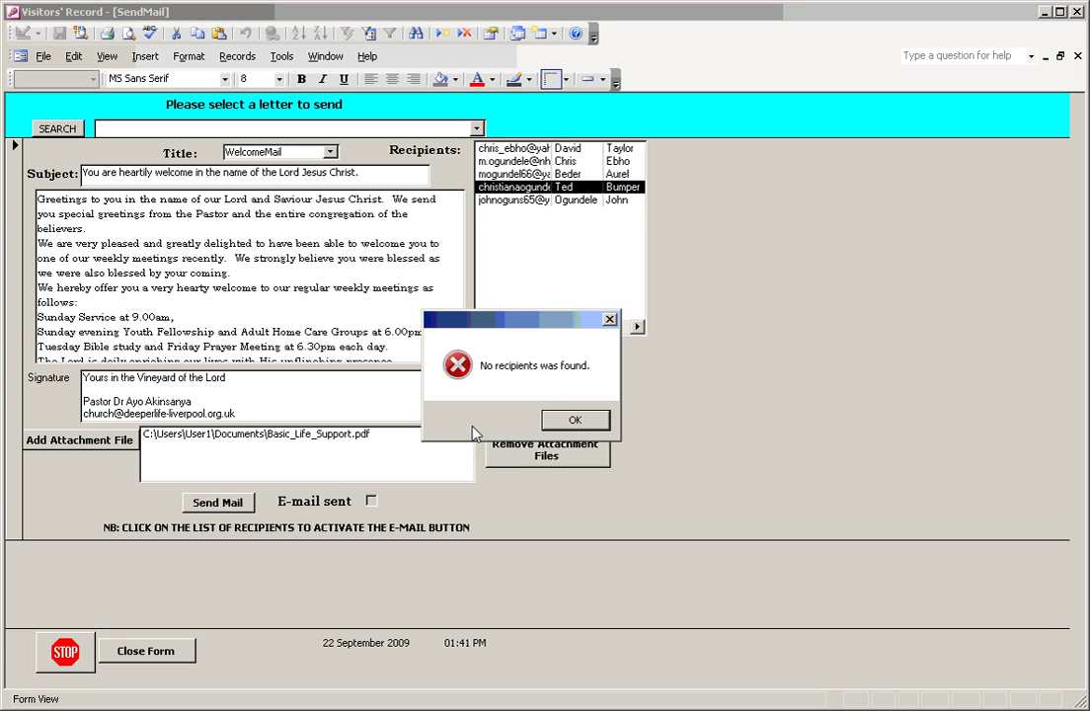
{"action": "left_click", "coordinate": [573, 422]}
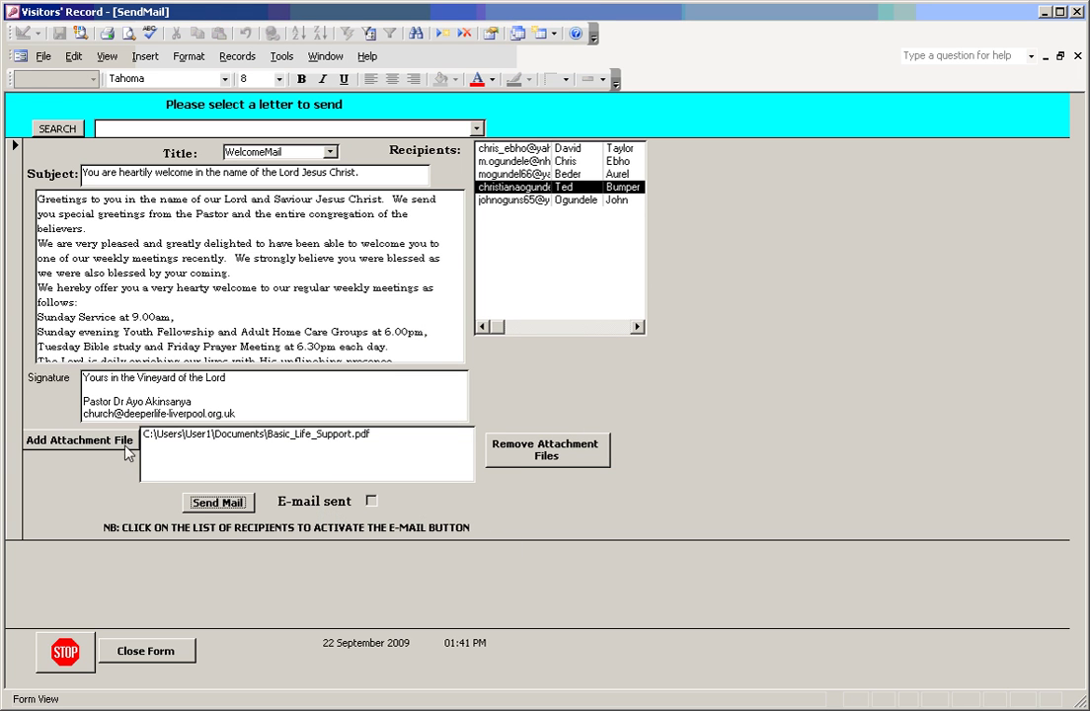
{"action": "left_click", "coordinate": [132, 650]}
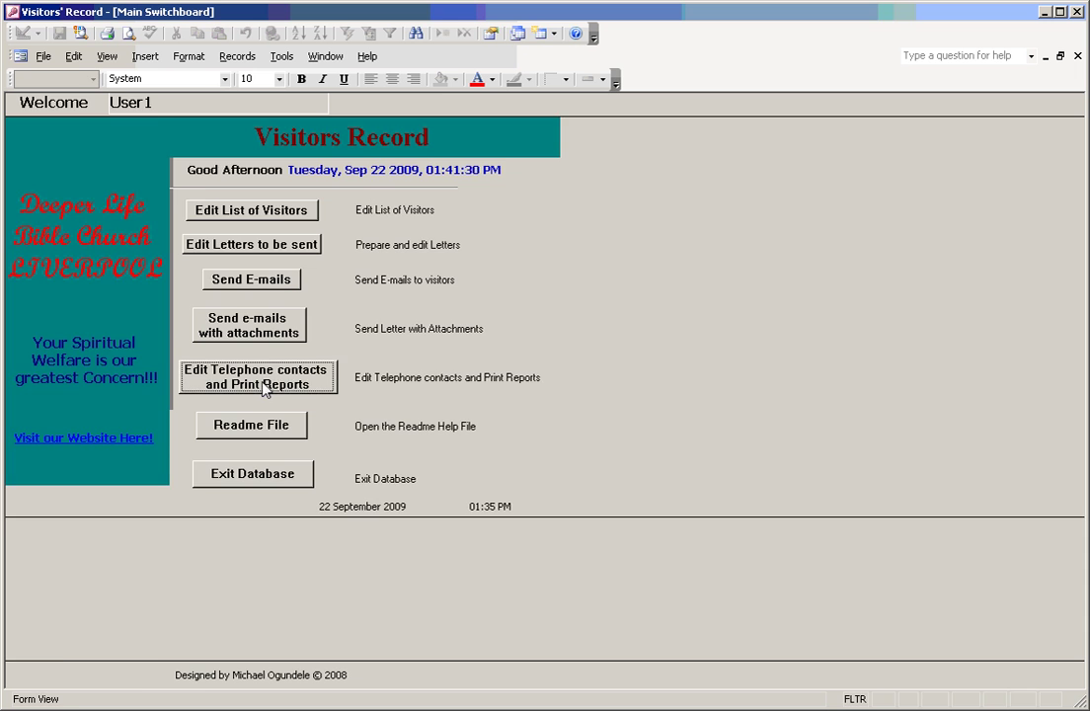
Step: Open the telephone contacts and reports form and set the first visitor's date of first telephone contact to 07/09/2009
{"action": "left_click", "coordinate": [264, 387]}
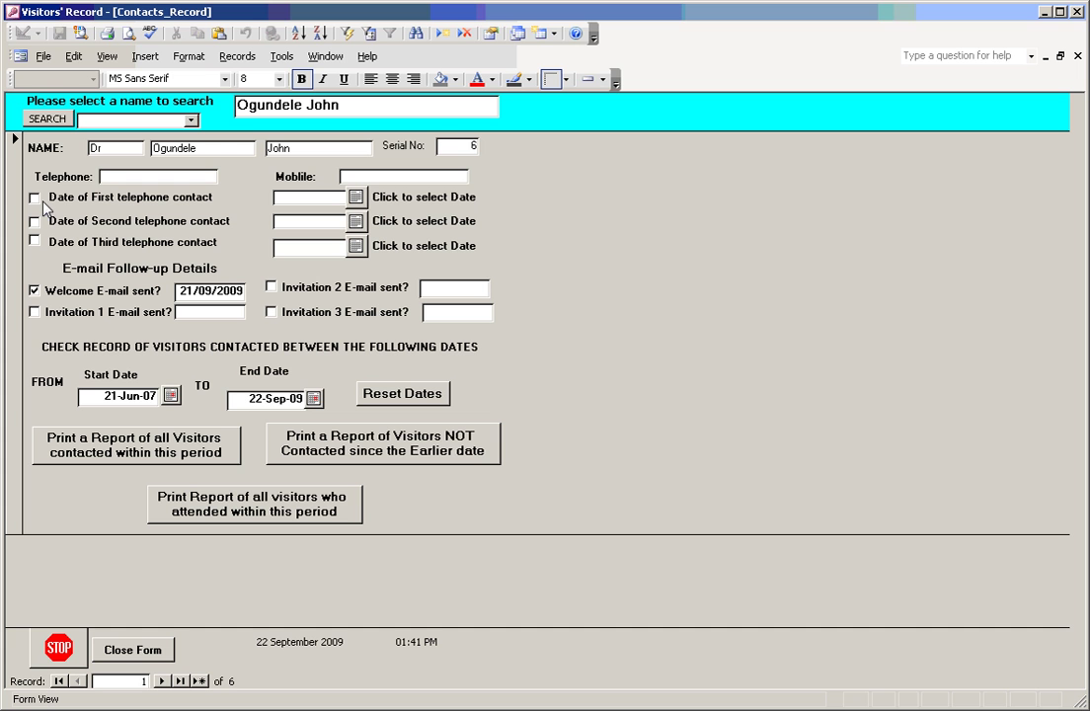
{"action": "left_click", "coordinate": [356, 197]}
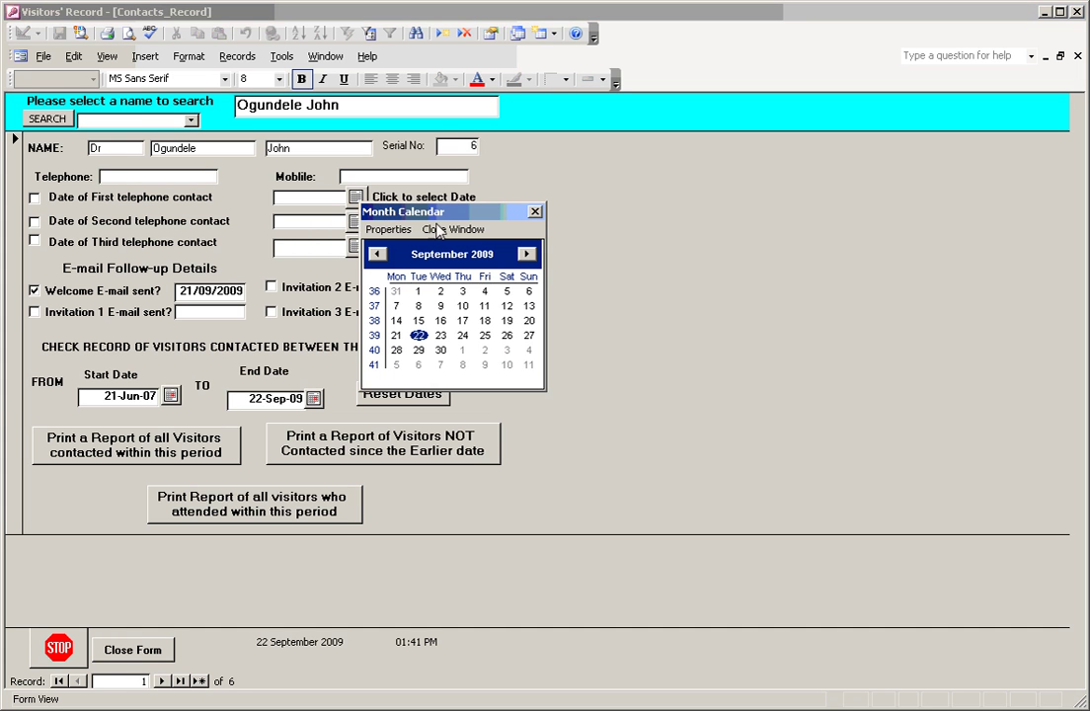
{"action": "left_click", "coordinate": [393, 307]}
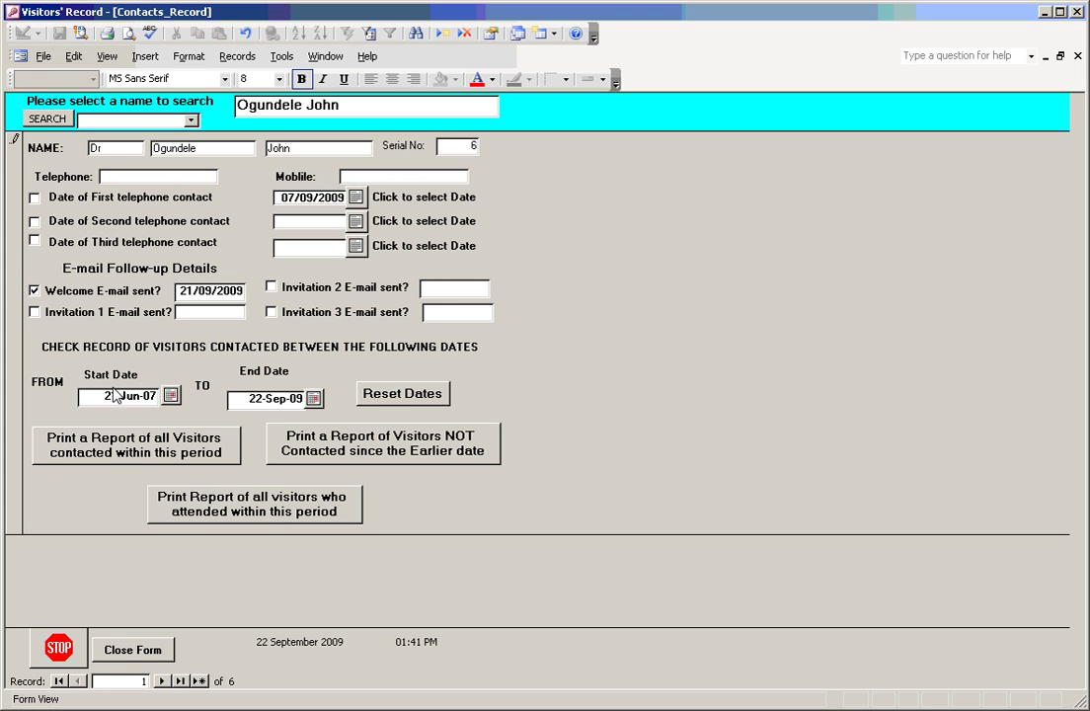
Step: Preview the report of all visitors who attended between 21-Jun-07 and 22-Sep-09, saving the record changes, and close the report and contacts form
{"action": "left_click", "coordinate": [277, 520]}
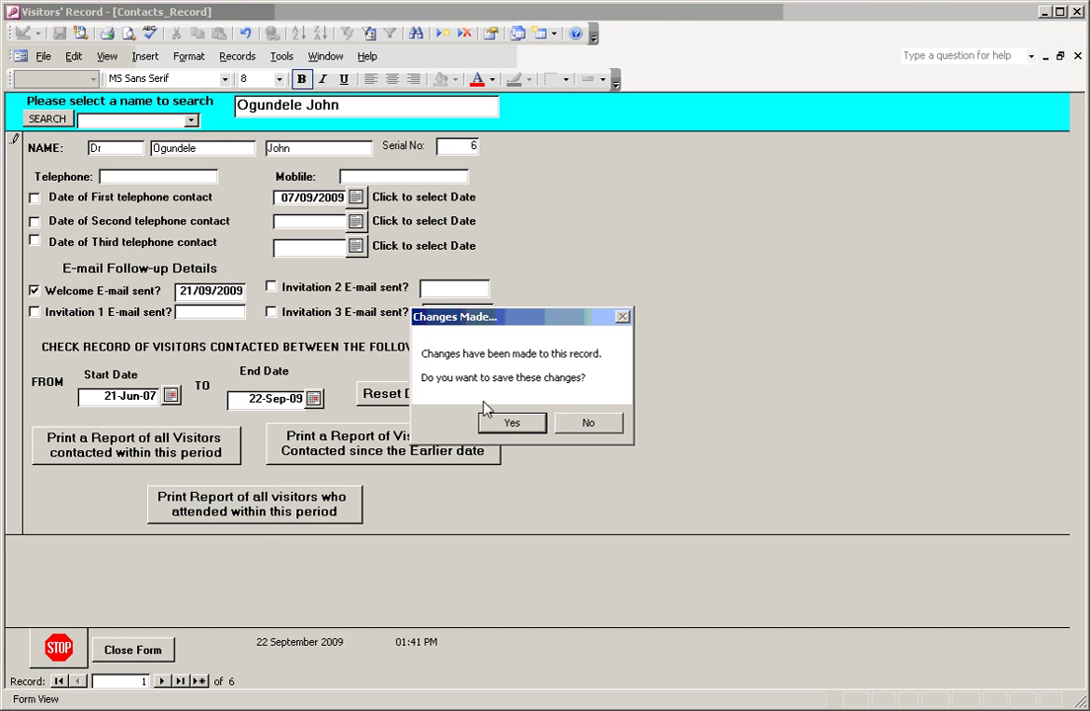
{"action": "left_click", "coordinate": [507, 418]}
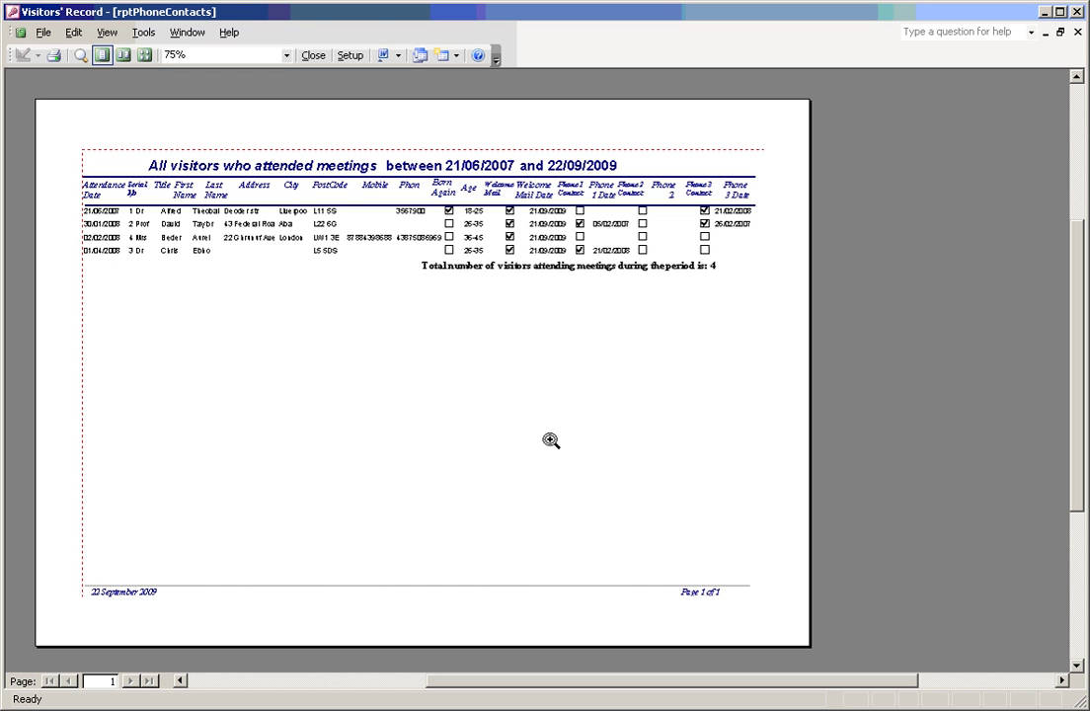
{"action": "left_click", "coordinate": [1078, 32]}
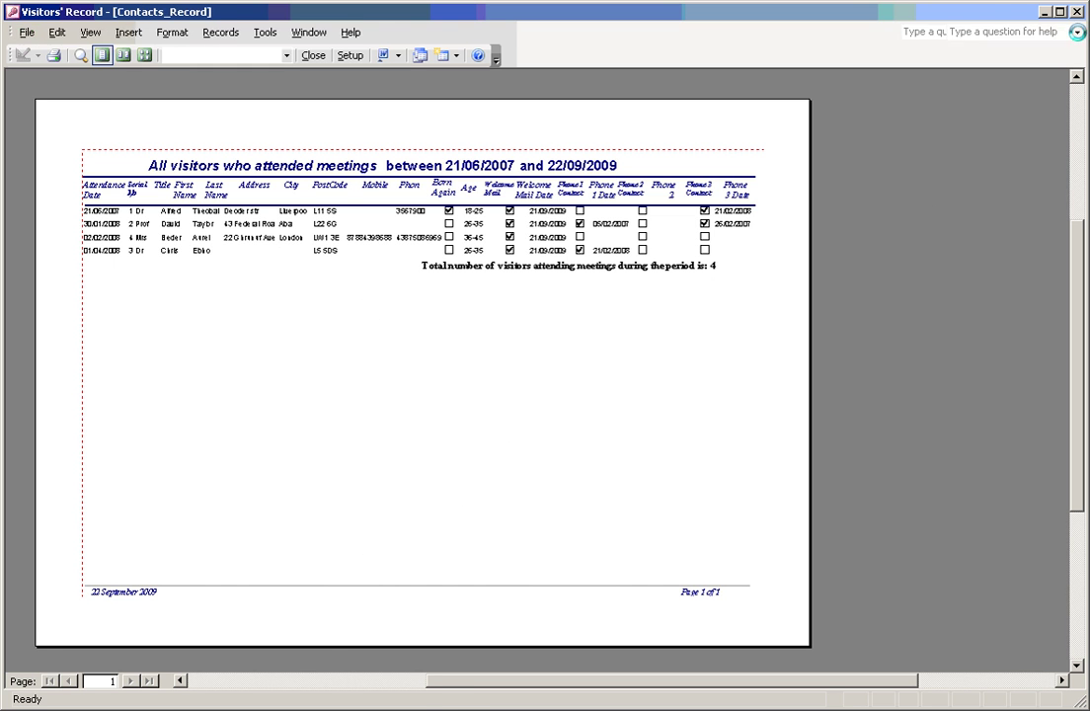
{"action": "left_click", "coordinate": [139, 649]}
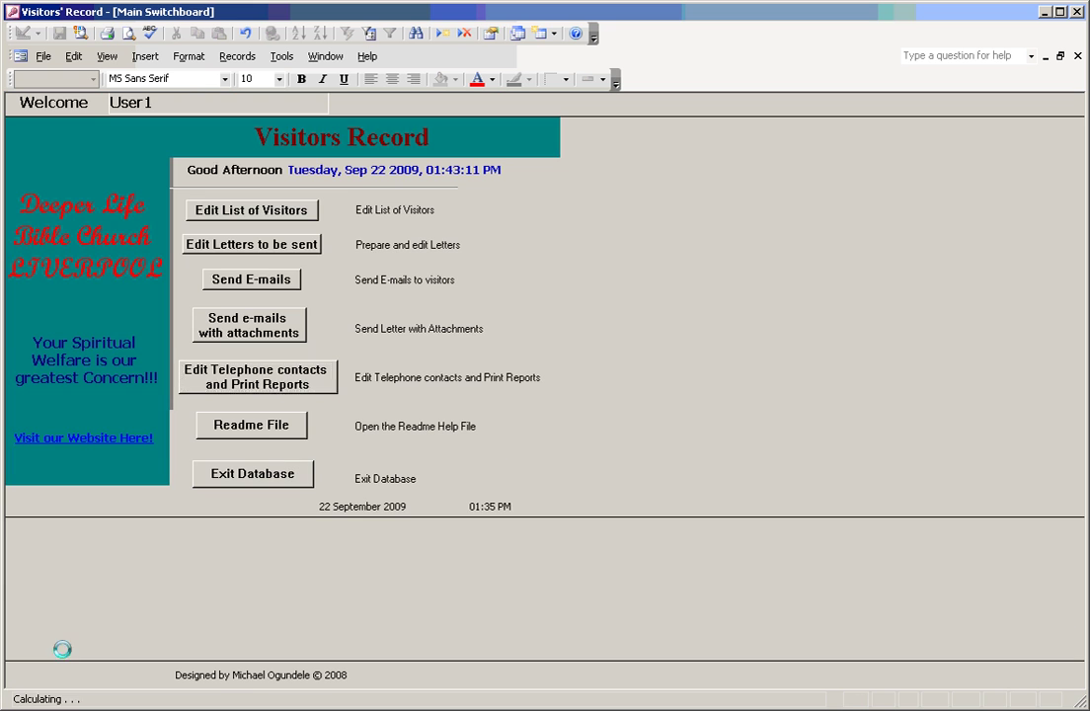
Step: View the Readme help file, close it and exit the database
{"action": "left_click", "coordinate": [289, 428]}
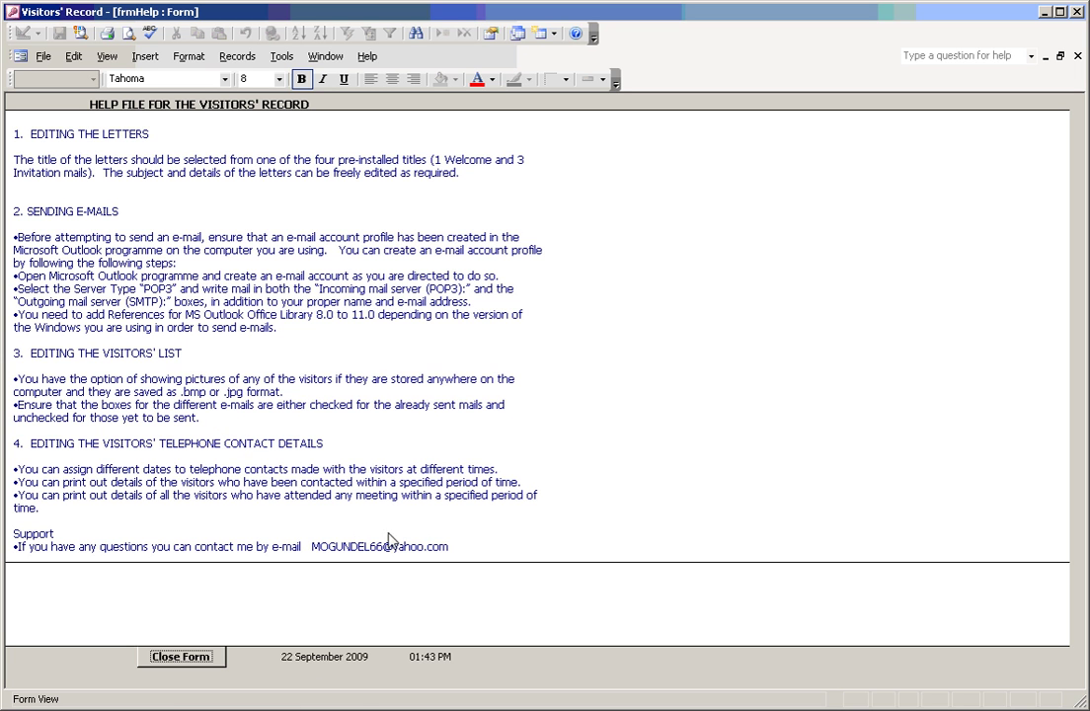
{"action": "left_click", "coordinate": [191, 660]}
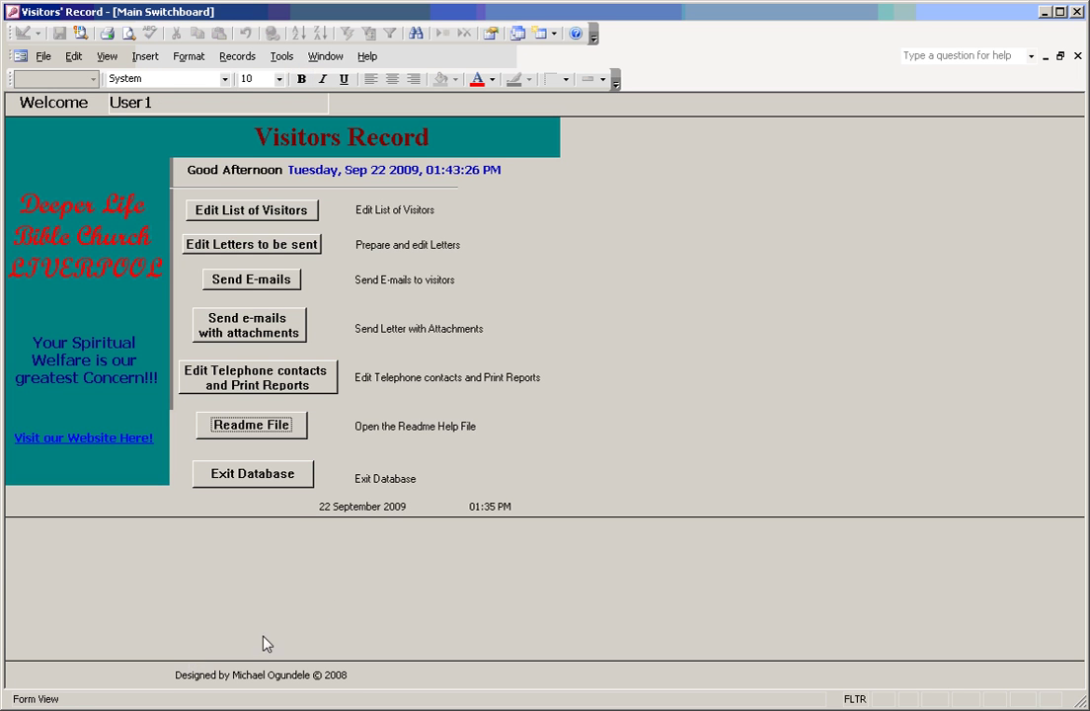
{"action": "left_click", "coordinate": [253, 474]}
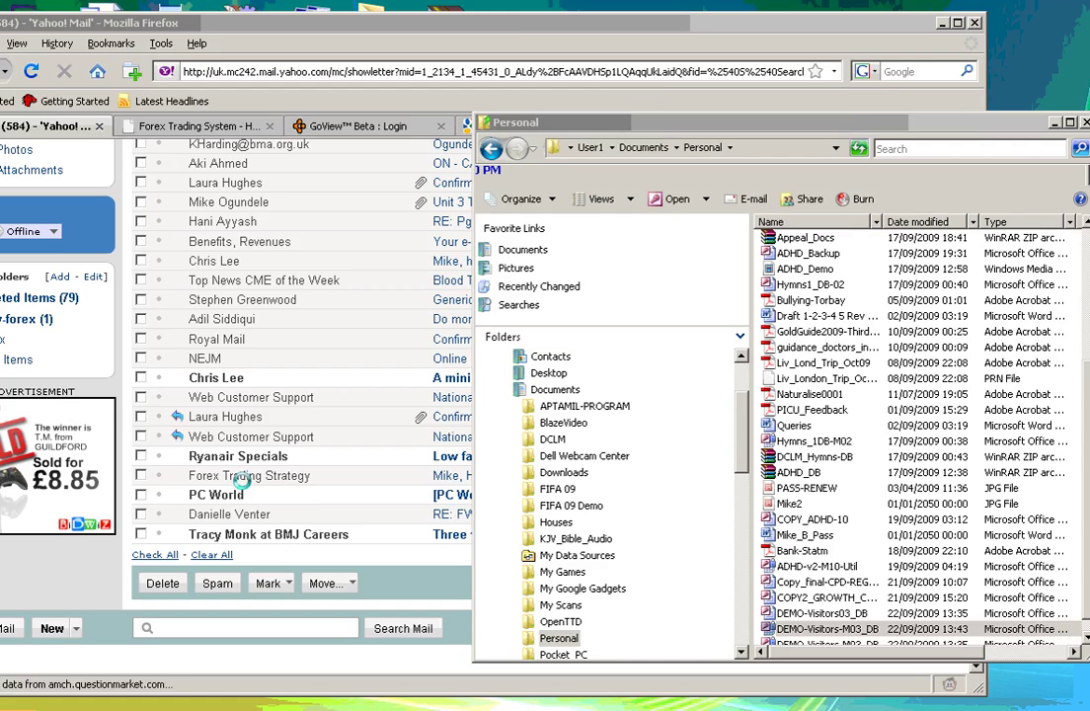